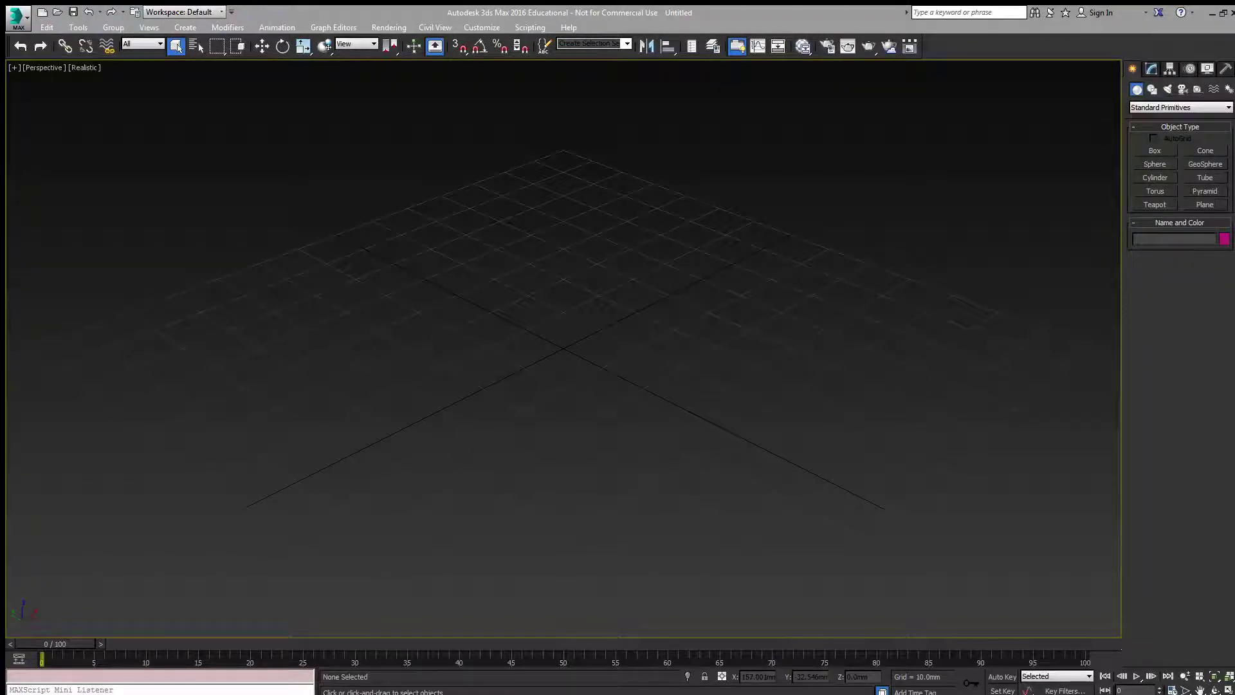
# Draw a rectangle spline about 24.8 × 18.4 mm at the grid centre with a small corner radius
pyautogui.click(1152, 89)
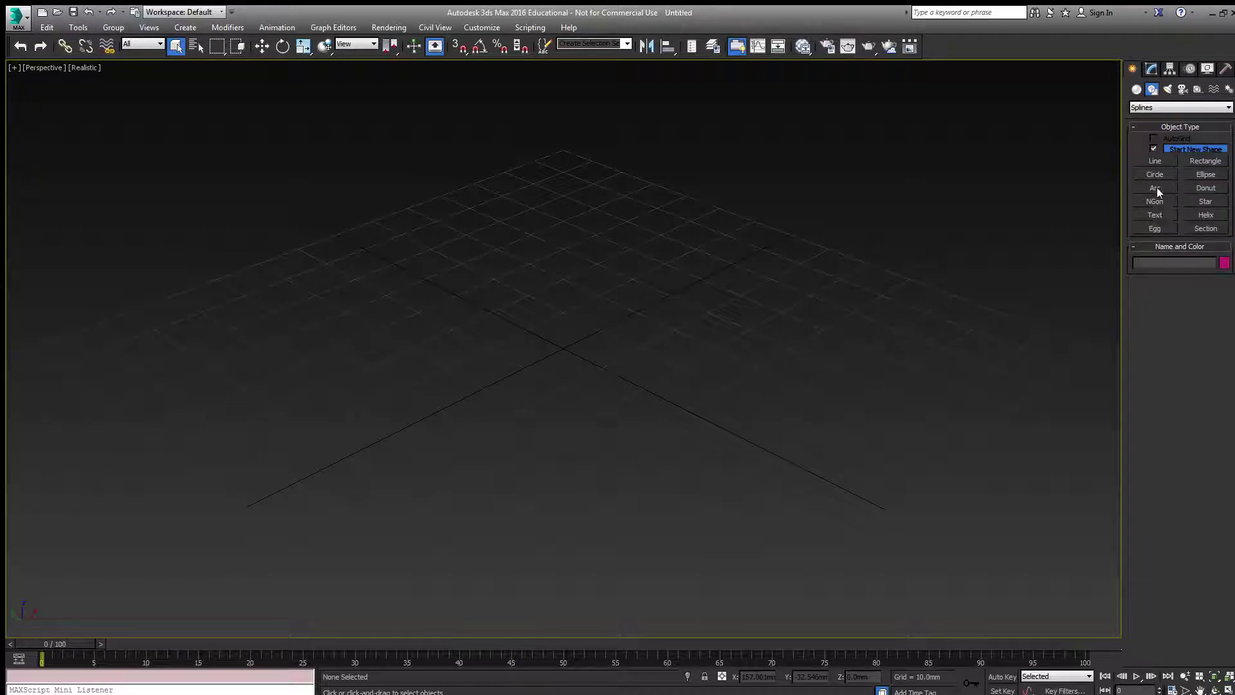
pyautogui.click(1198, 163)
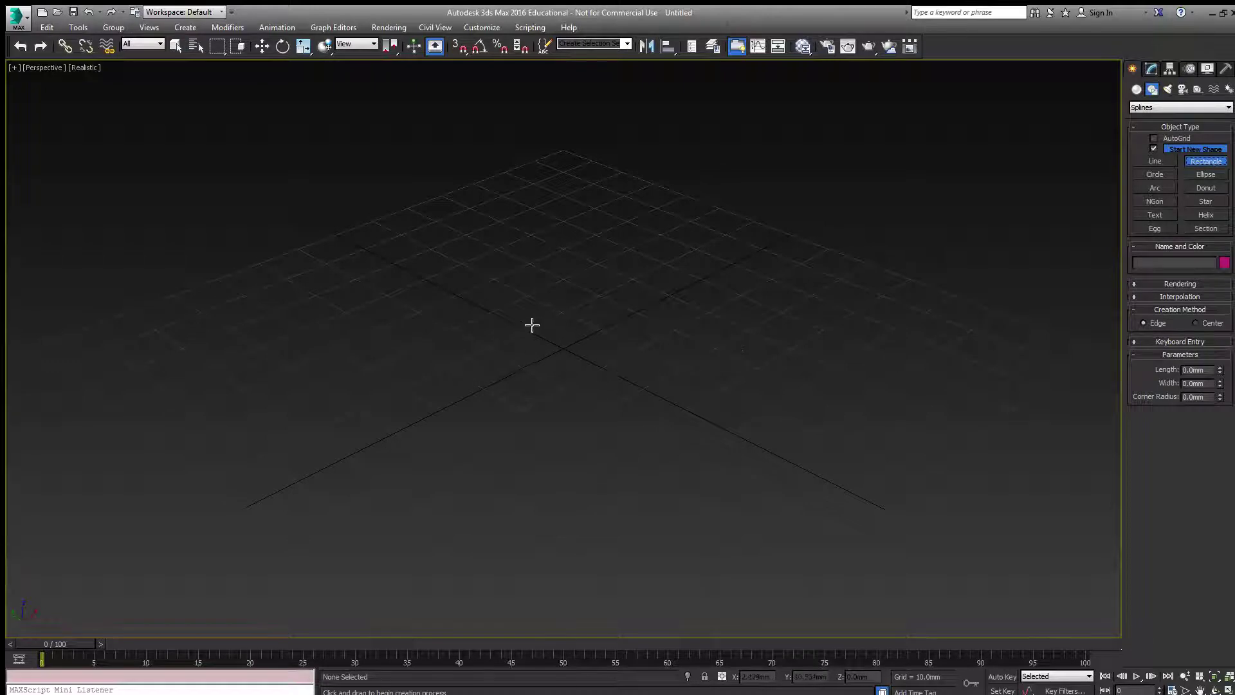
pyautogui.moveTo(475, 347); pyautogui.dragTo(639, 359)
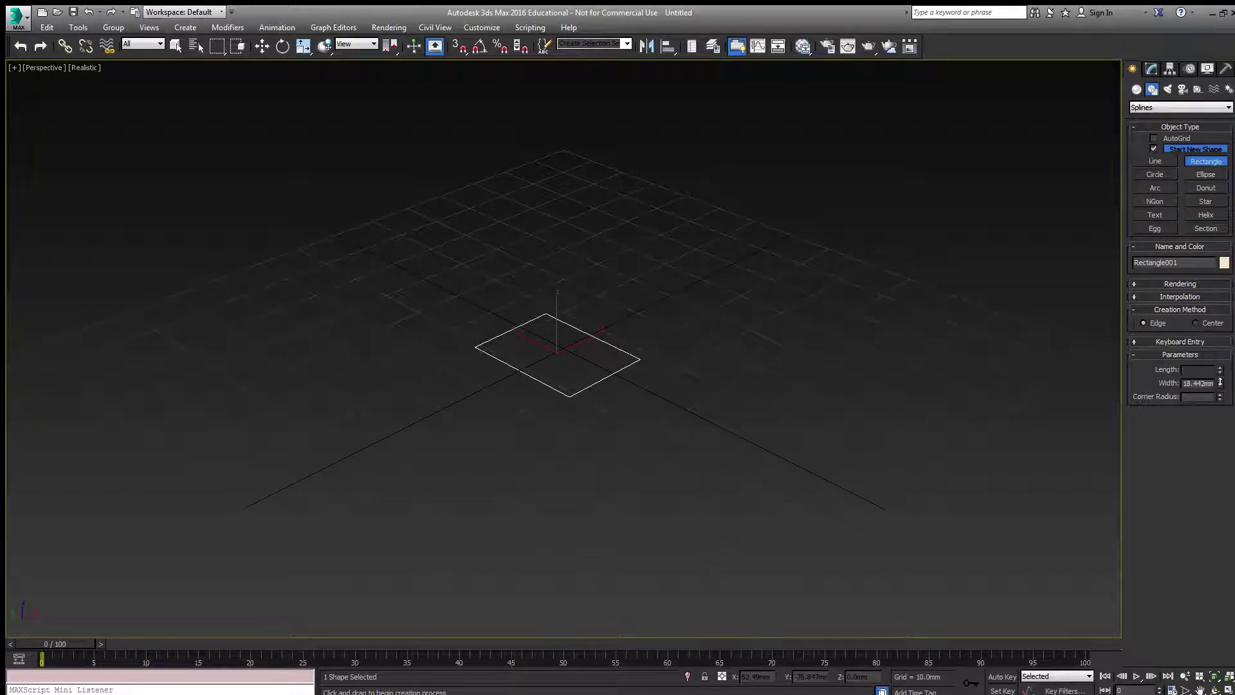
pyautogui.moveTo(1220, 397); pyautogui.dragTo(1220, 389)
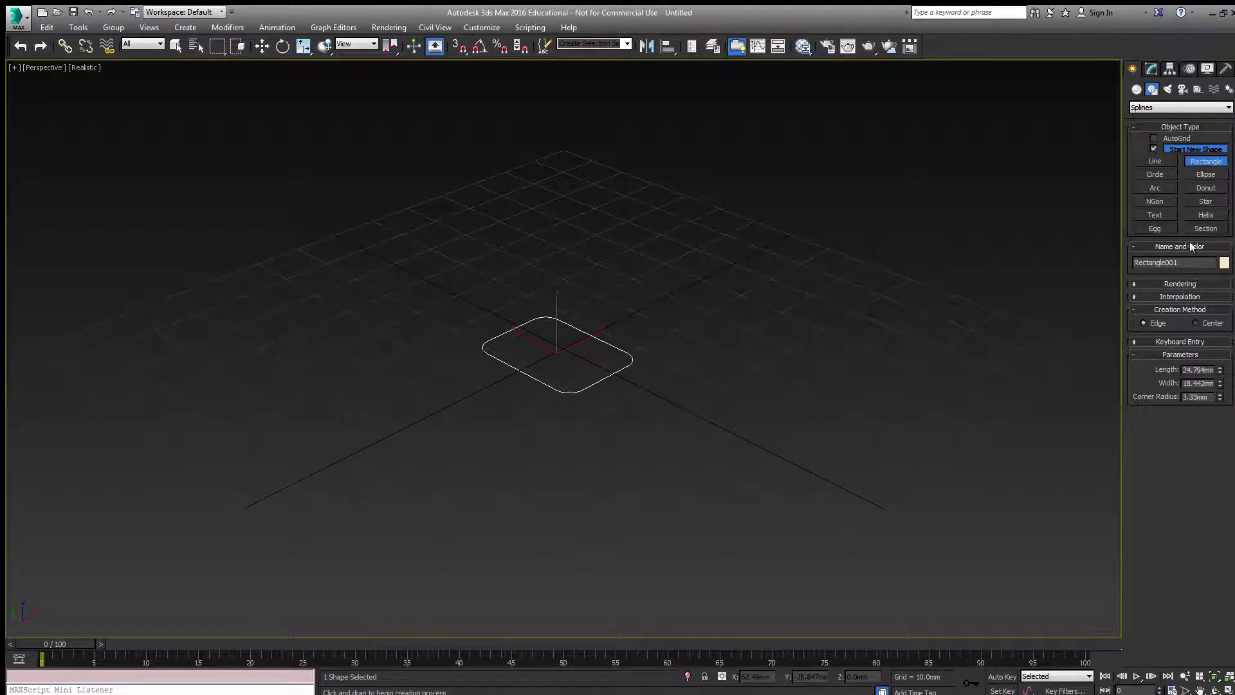
# Convert Rectangle001 to an editable spline
pyautogui.rightClick(626, 368)
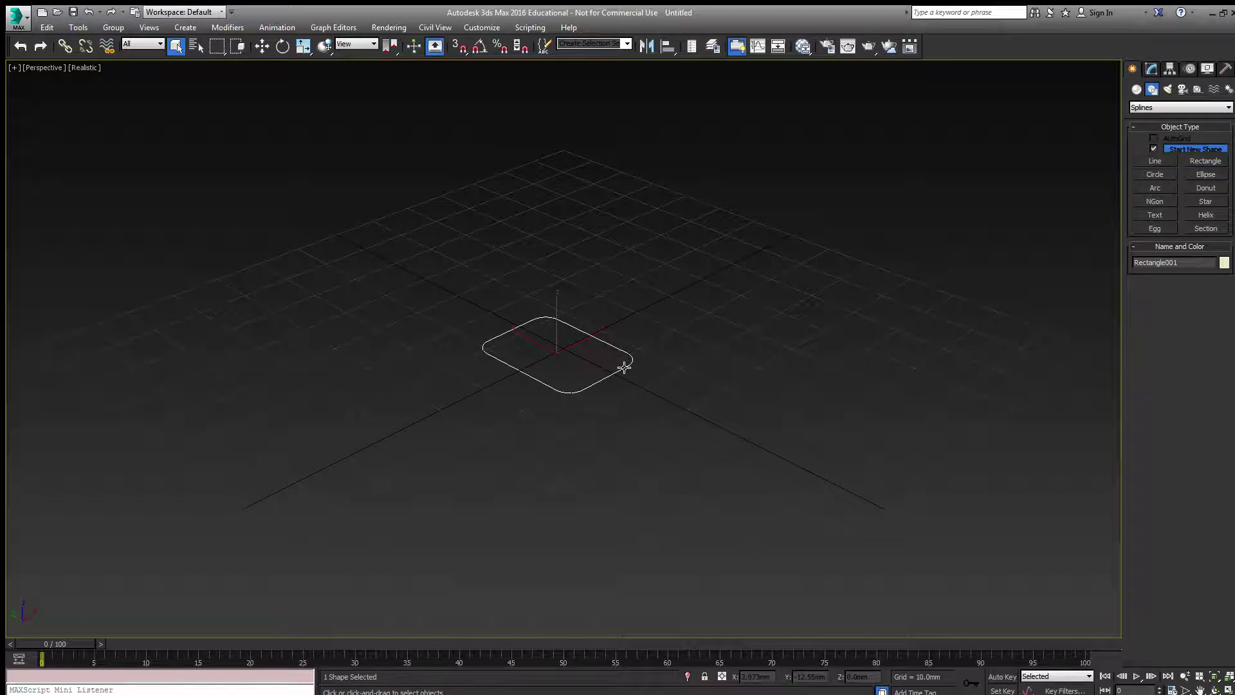
pyautogui.rightClick(624, 368)
pyautogui.moveTo(708, 494)
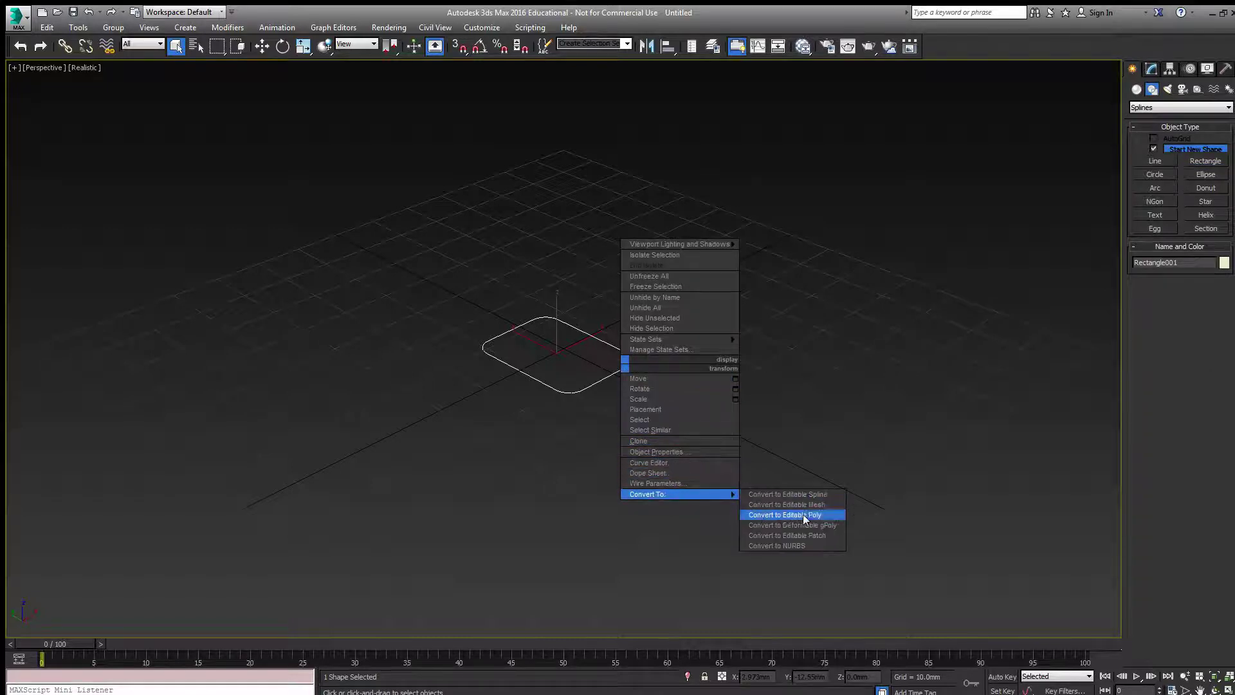
pyautogui.click(813, 494)
# Outline the rectangle spline to give it a thick double wall
pyautogui.click(1152, 68)
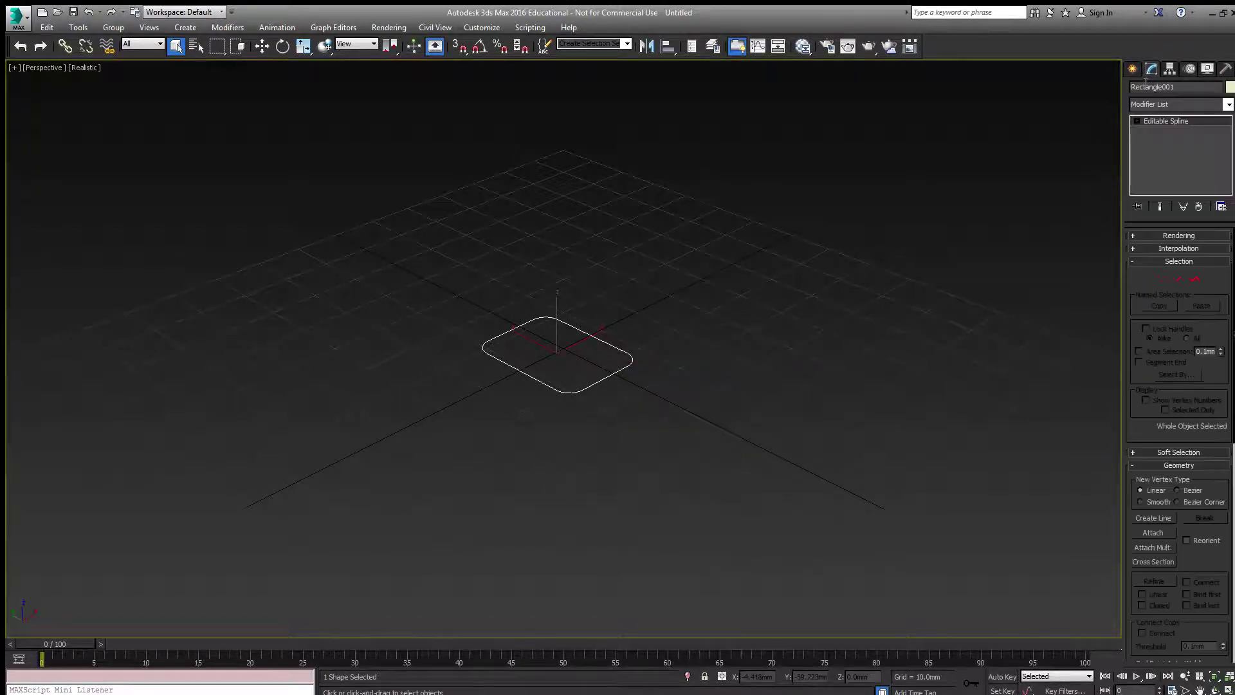
pyautogui.click(1194, 280)
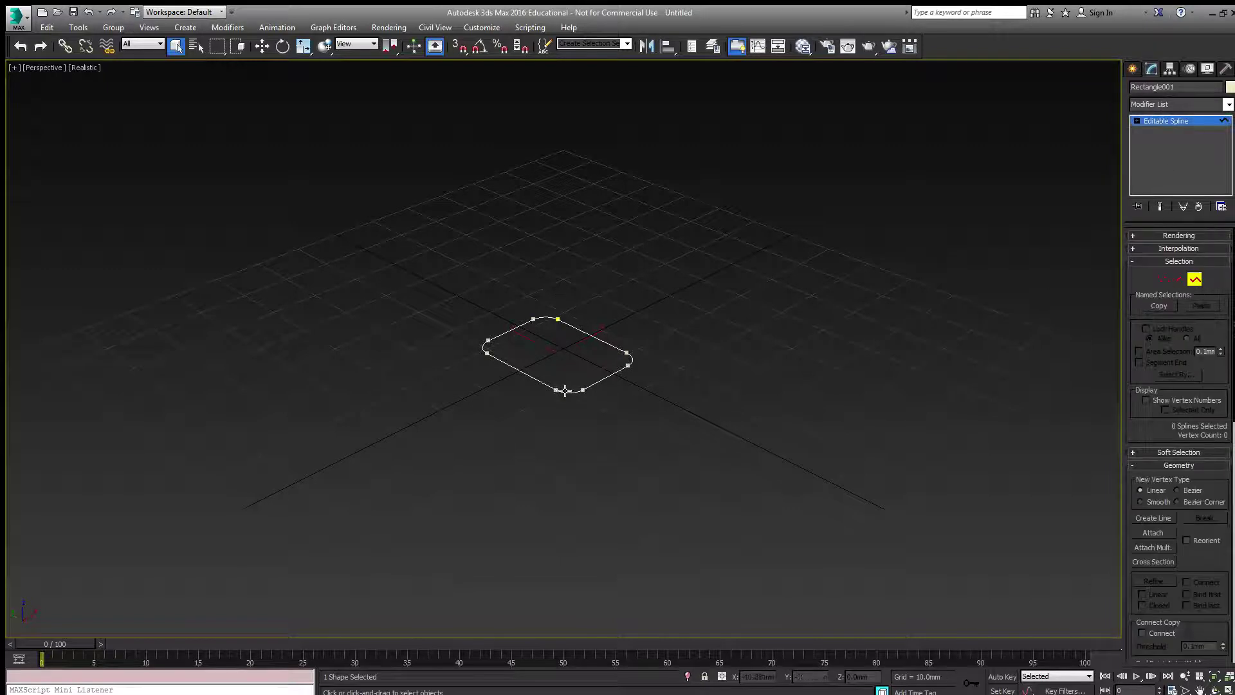
pyautogui.click(581, 388)
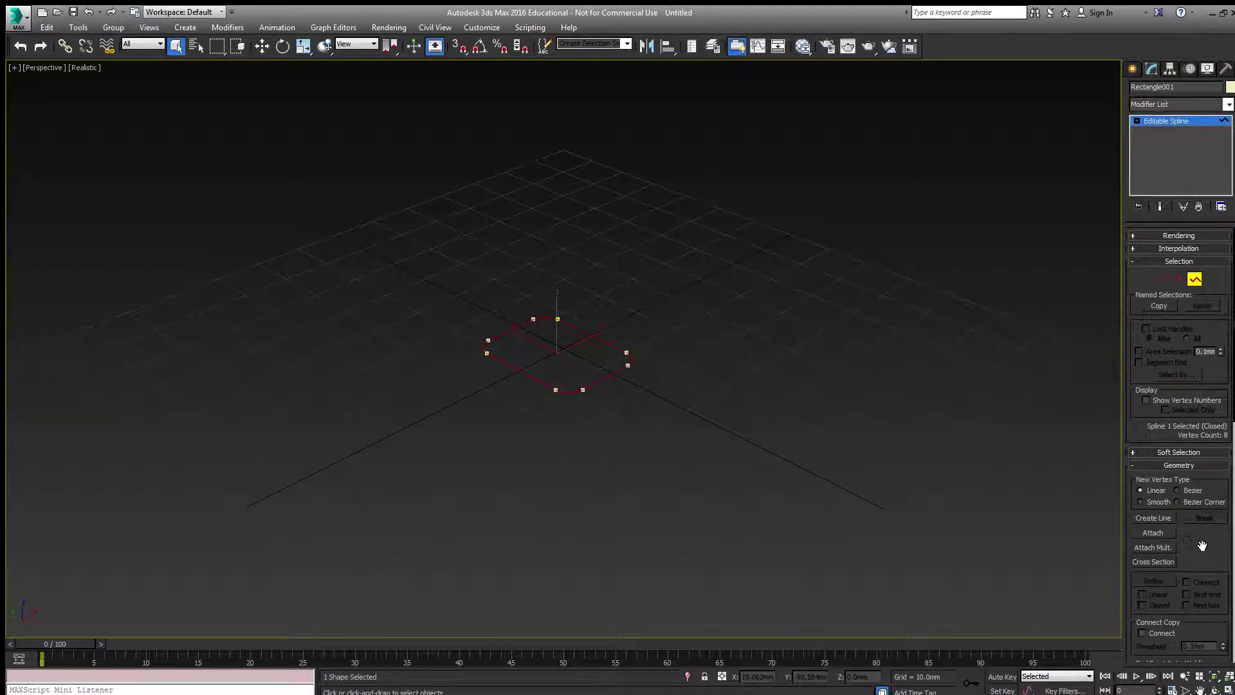
pyautogui.moveTo(1203, 546); pyautogui.dragTo(1198, 338)
pyautogui.click(1160, 594)
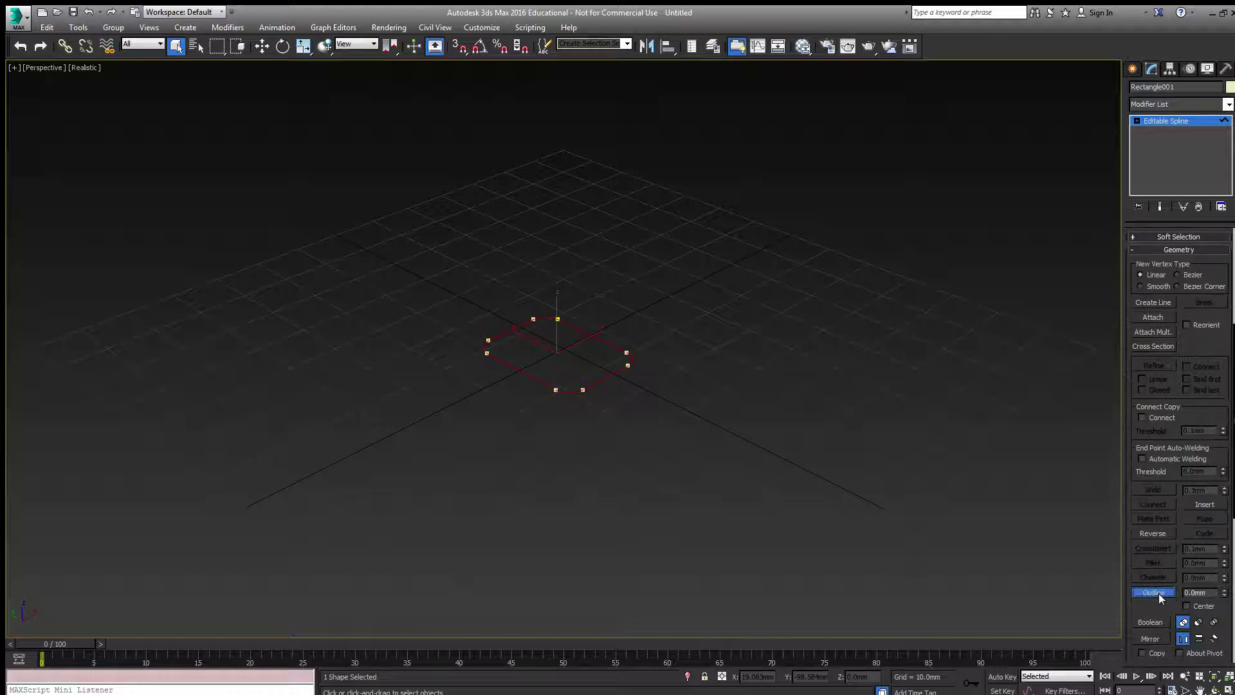
pyautogui.moveTo(599, 378); pyautogui.dragTo(609, 400)
pyautogui.press('w')
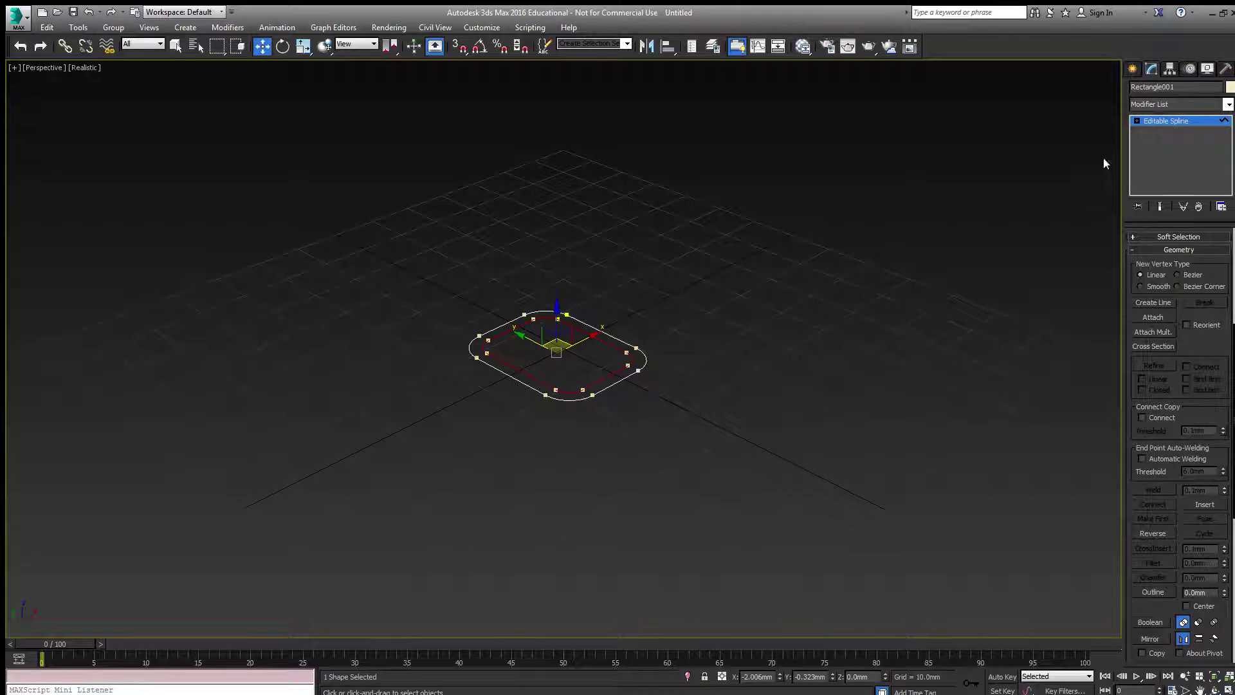
# Add an Extrude modifier and raise the walls to 19.5 mm
pyautogui.click(1153, 121)
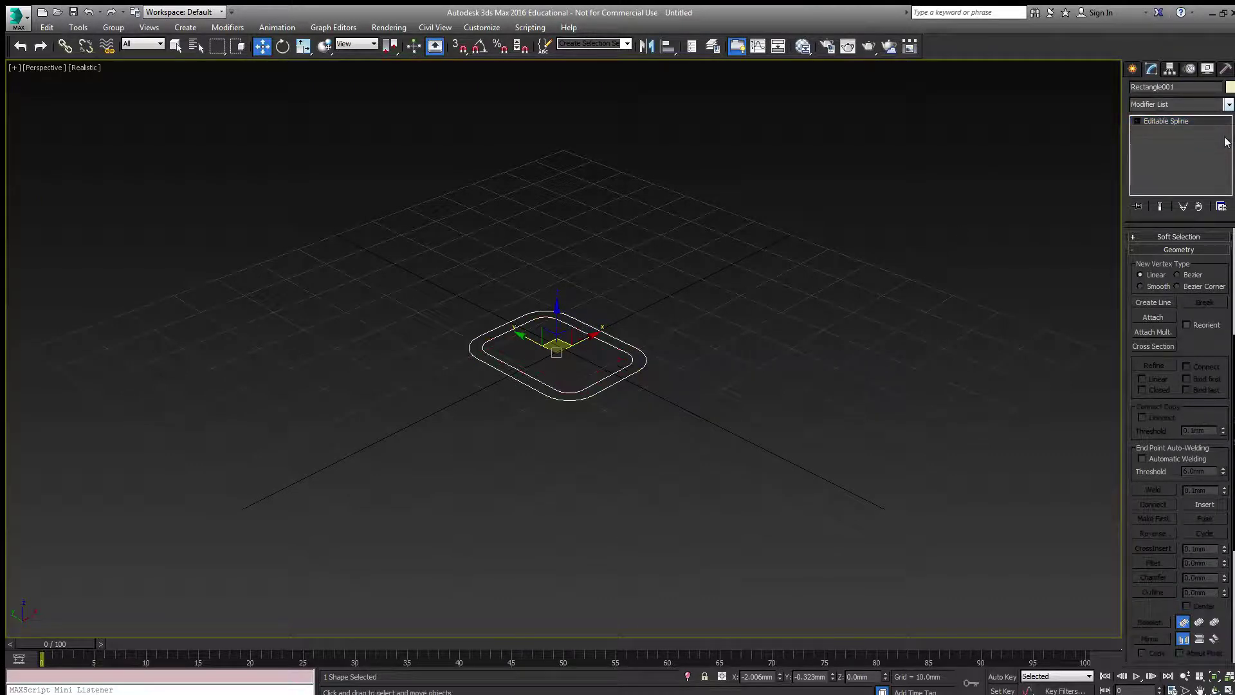
pyautogui.click(1229, 104)
pyautogui.moveTo(1229, 158); pyautogui.dragTo(1229, 201)
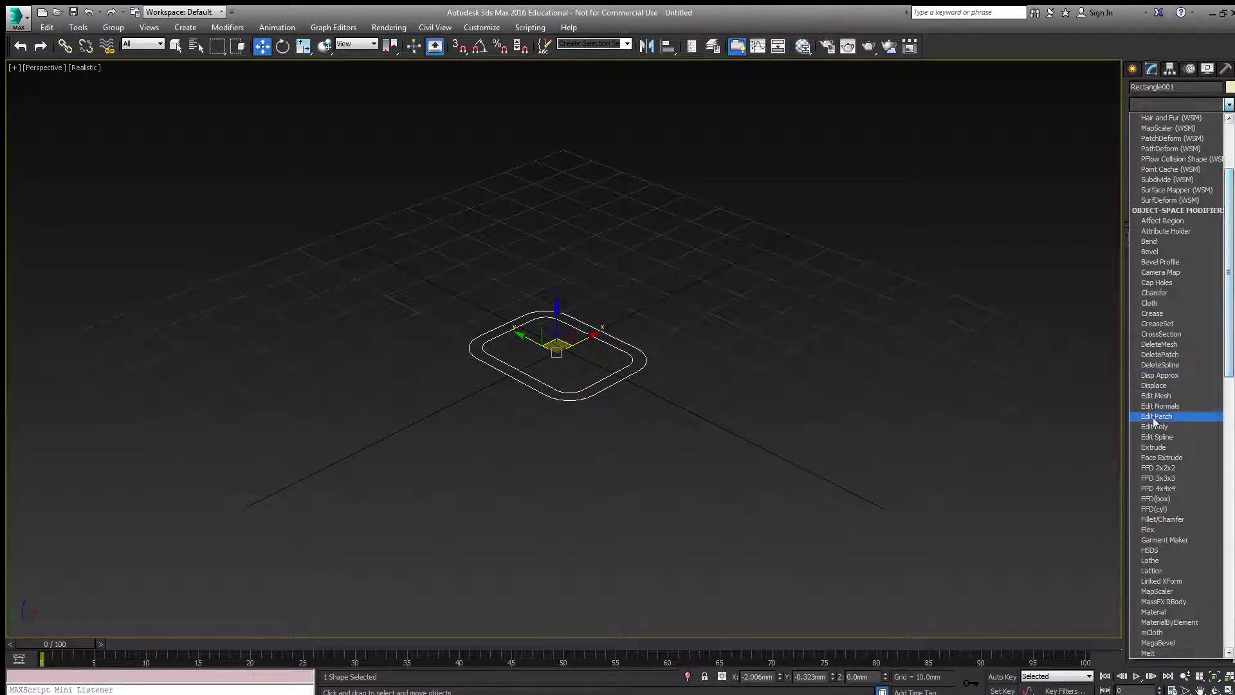
pyautogui.click(1153, 449)
pyautogui.moveTo(1215, 252); pyautogui.dragTo(1217, 225)
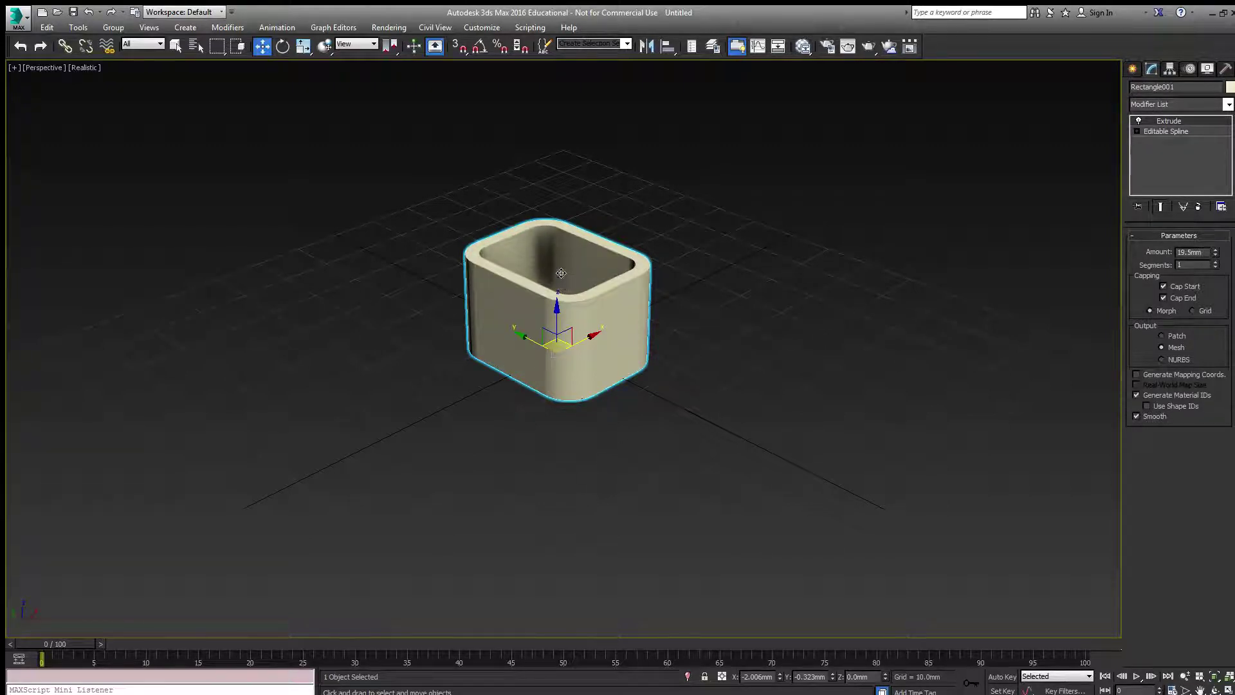
# Create a Super Spray emitter and set its X and Y positions to 0
pyautogui.click(1133, 69)
pyautogui.click(1137, 90)
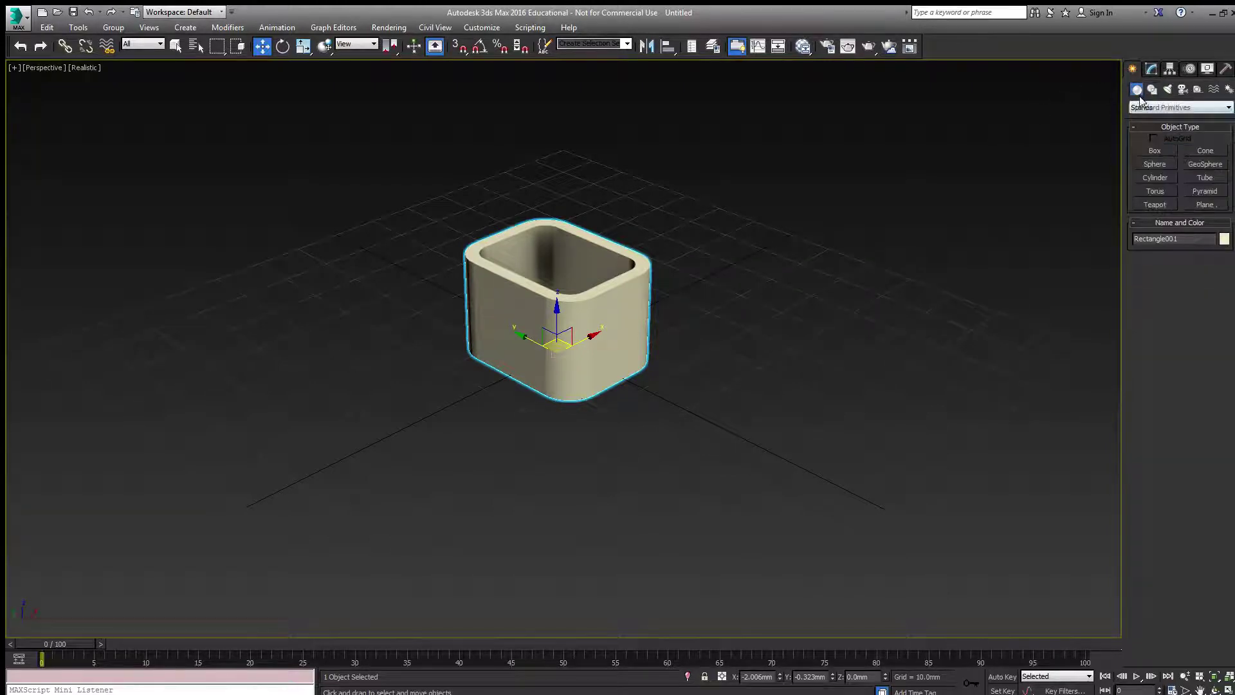
pyautogui.click(1177, 108)
pyautogui.click(1158, 146)
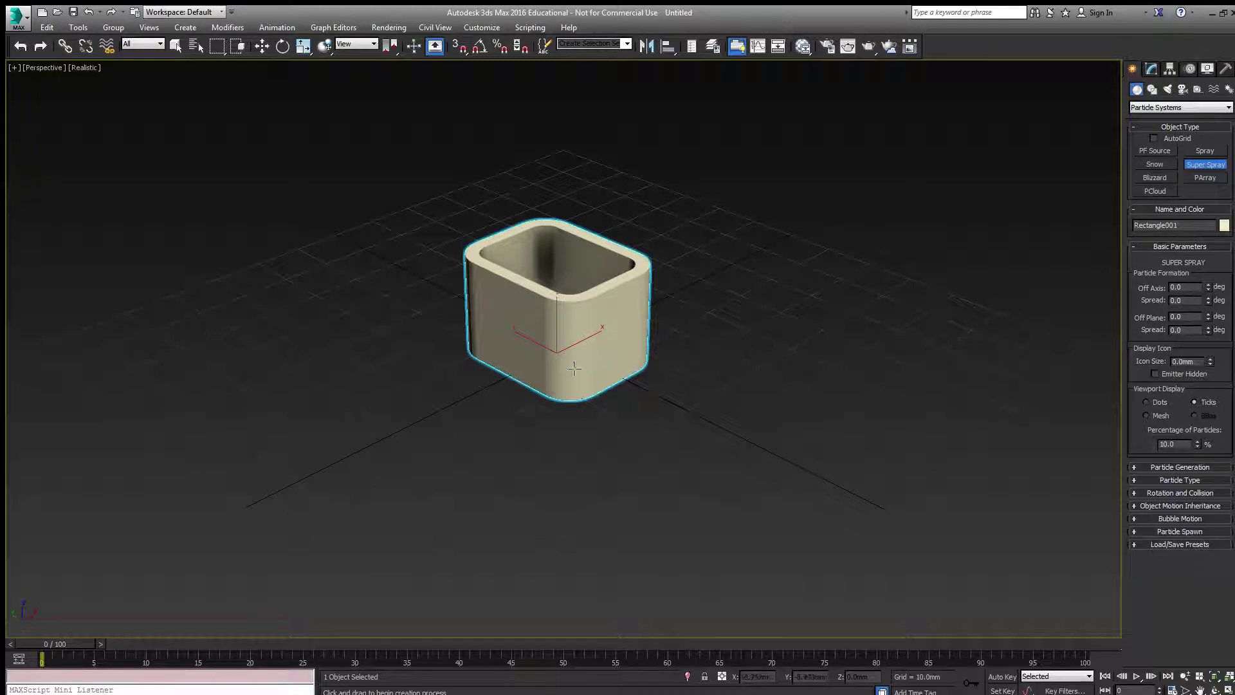
pyautogui.moveTo(581, 363); pyautogui.dragTo(602, 399, button='middle')
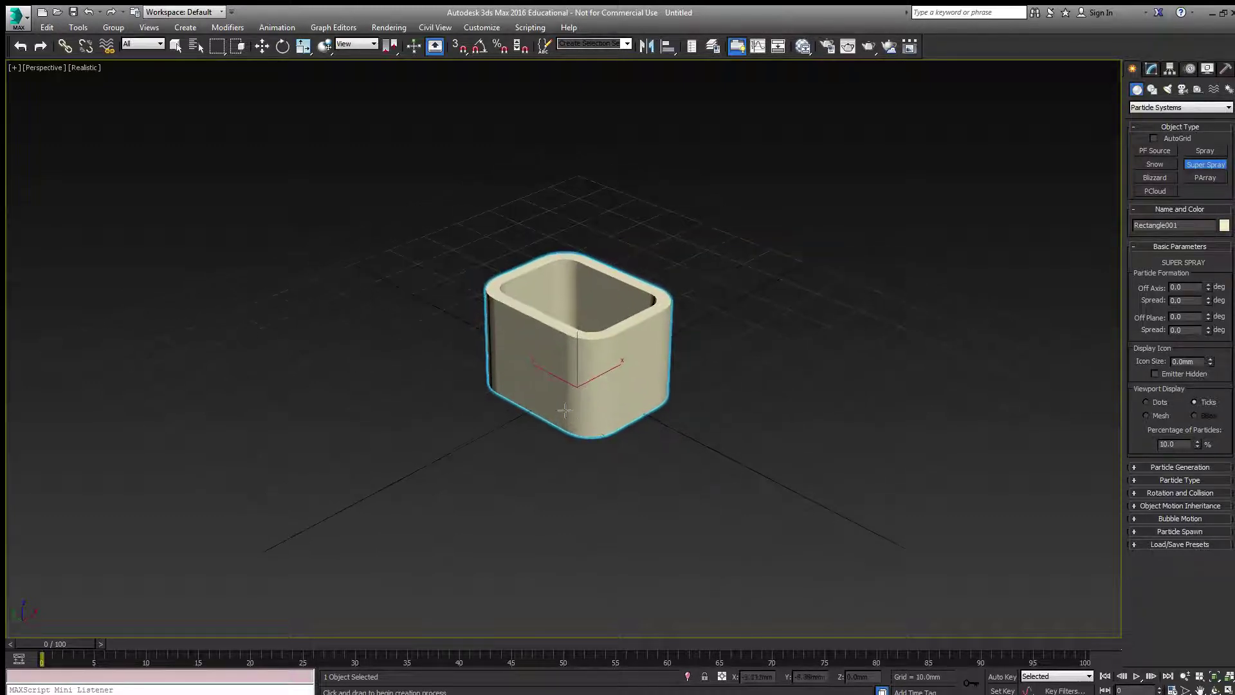
pyautogui.moveTo(565, 417); pyautogui.dragTo(592, 424)
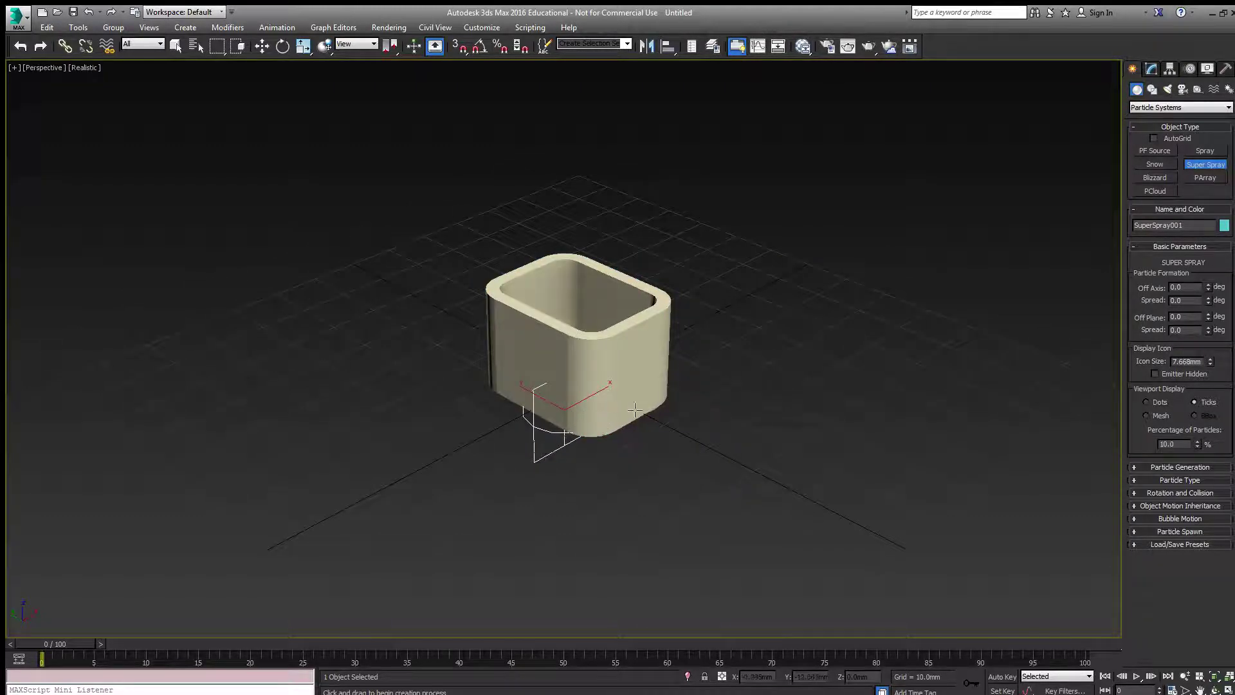
pyautogui.press('w')
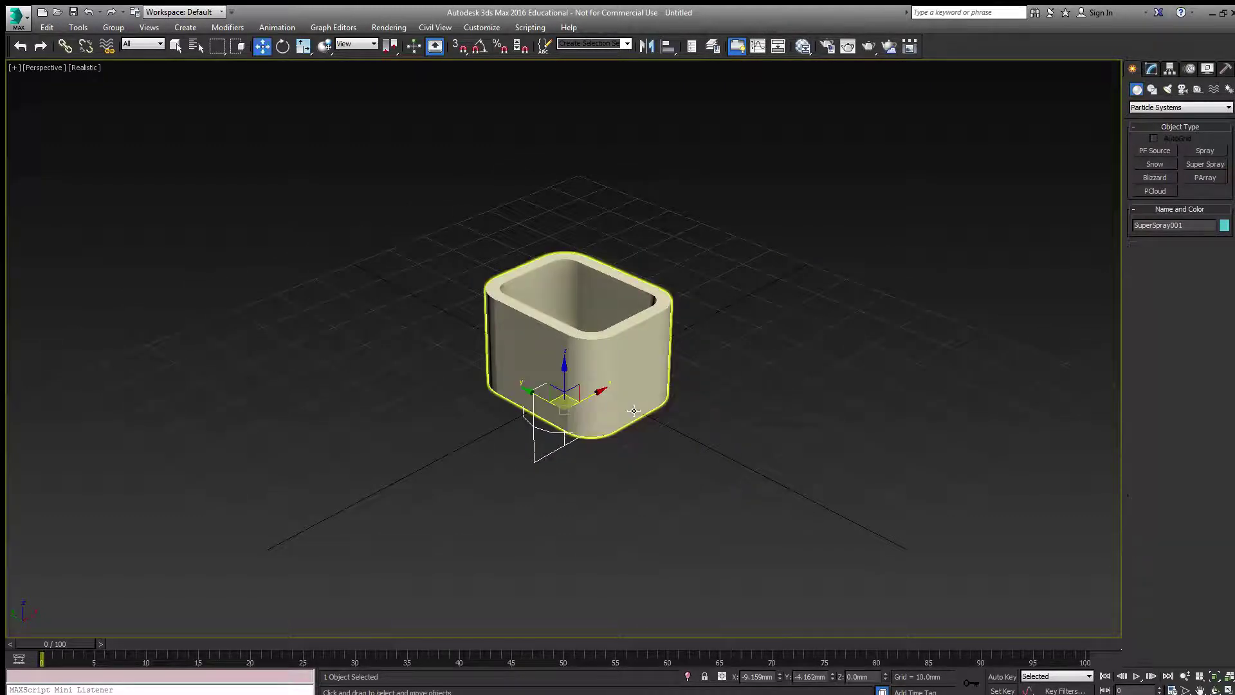
pyautogui.rightClick(780, 676)
pyautogui.rightClick(832, 676)
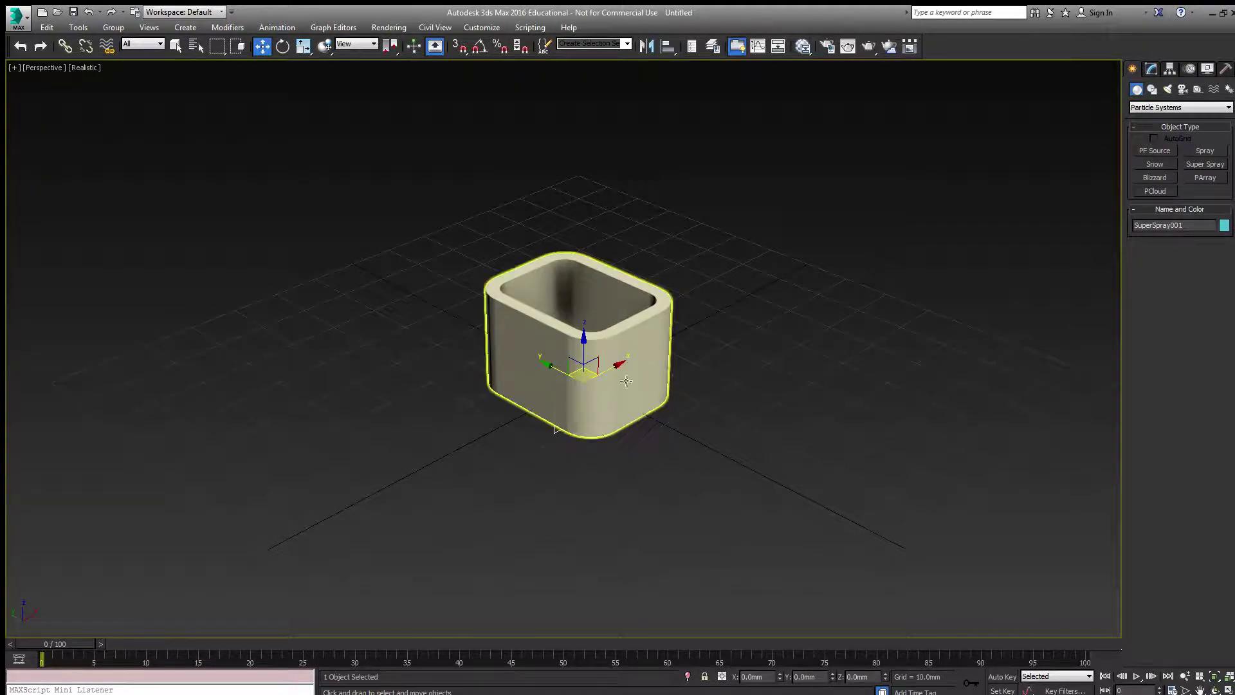
# Centre Rectangle001 at the origin and rename it ChimneyTop
pyautogui.click(632, 336)
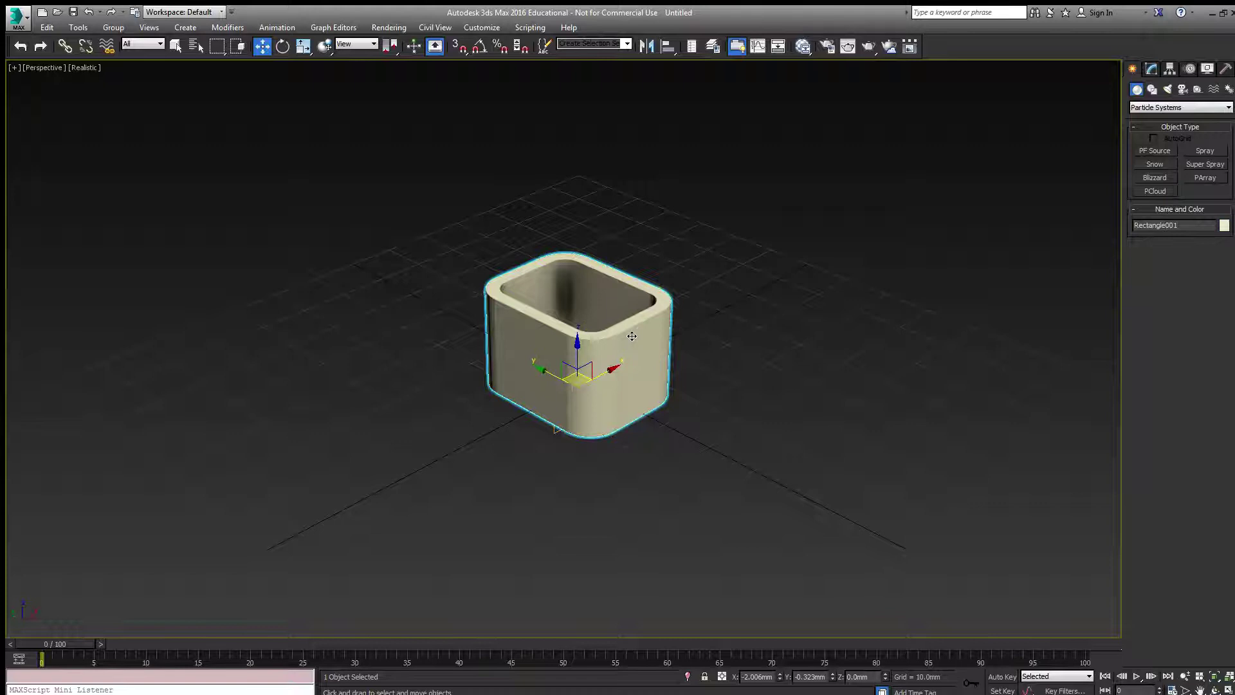
pyautogui.rightClick(780, 677)
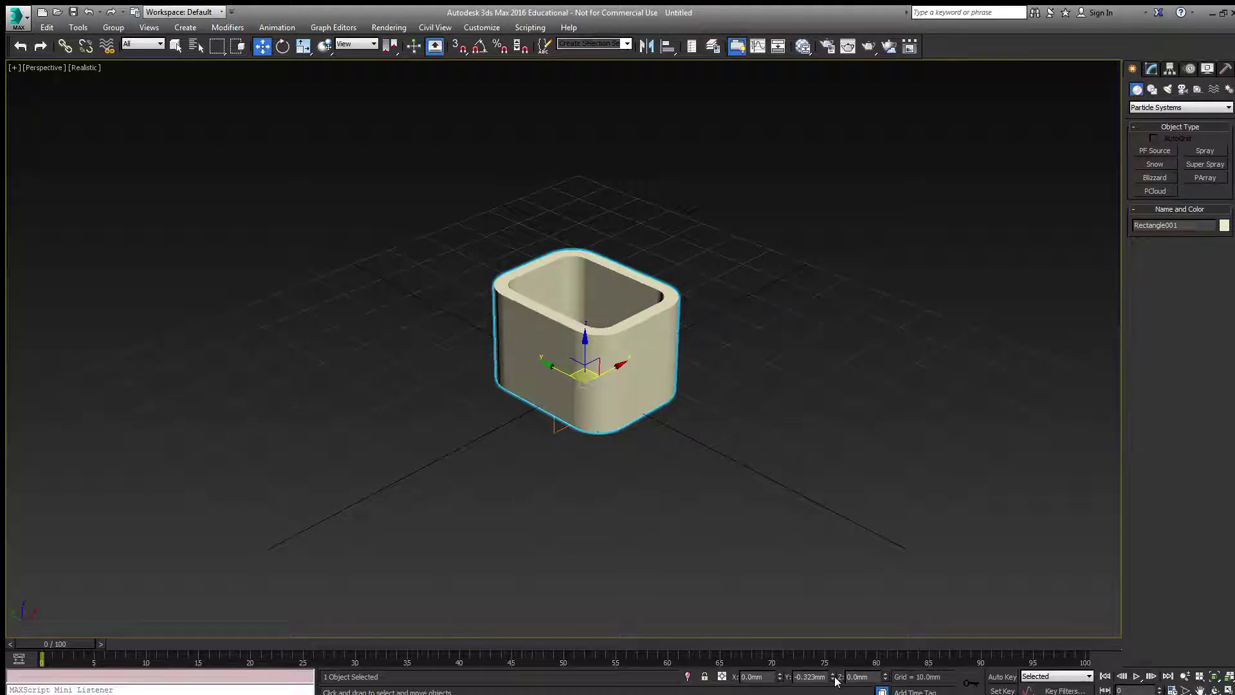
pyautogui.rightClick(834, 677)
pyautogui.doubleClick(1177, 225)
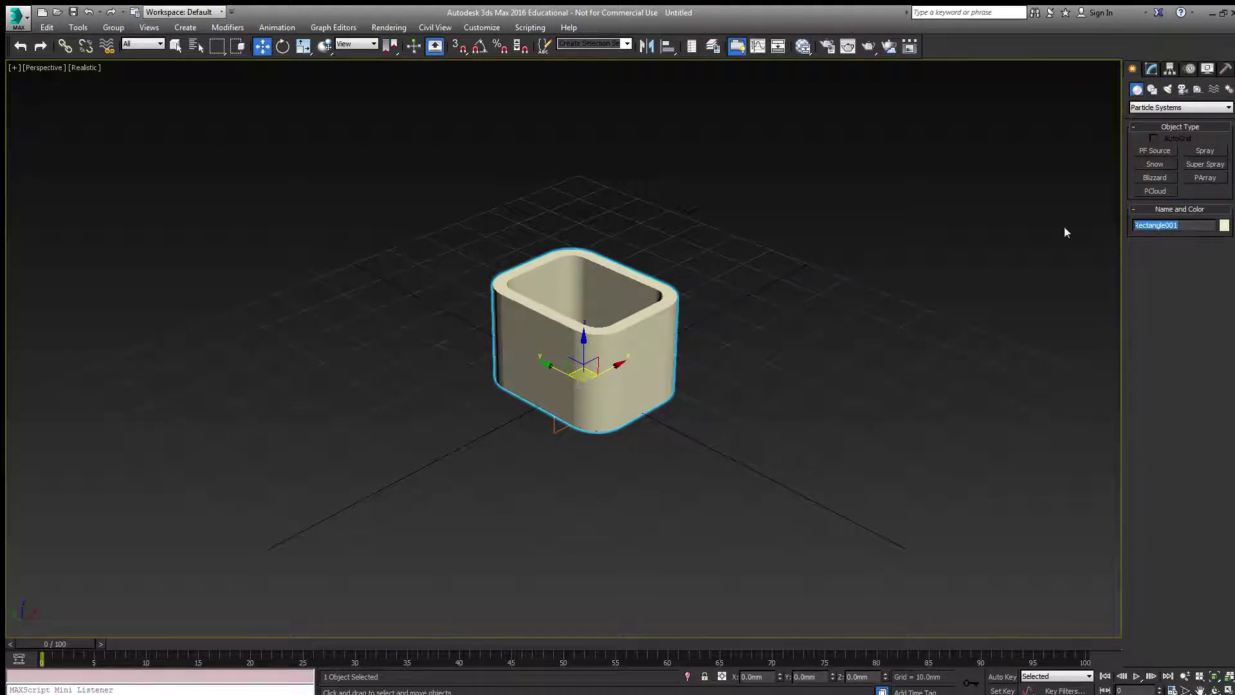
pyautogui.write('Chimn')
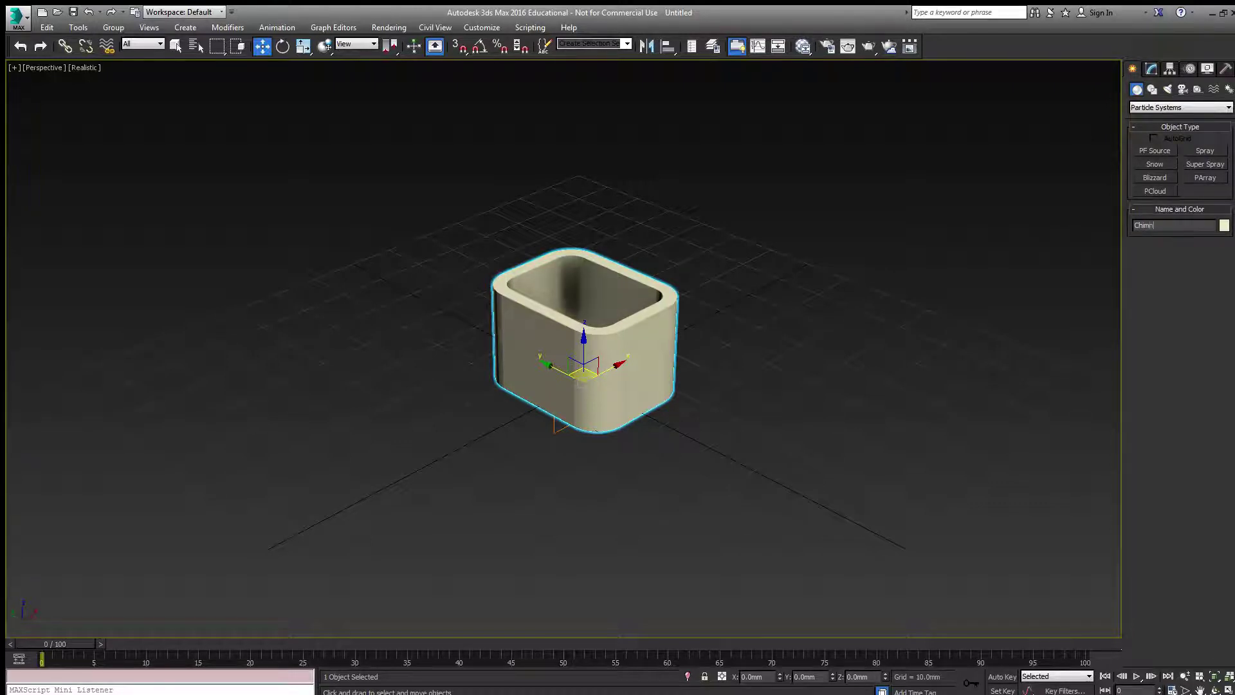
pyautogui.write('eyTop')
# Raise the Super Spray emitter inside the box to about Z 17.754 mm
pyautogui.keyDown('alt'); pyautogui.moveTo(593, 329); pyautogui.dragTo(594, 380, button='middle'); pyautogui.keyUp('alt')
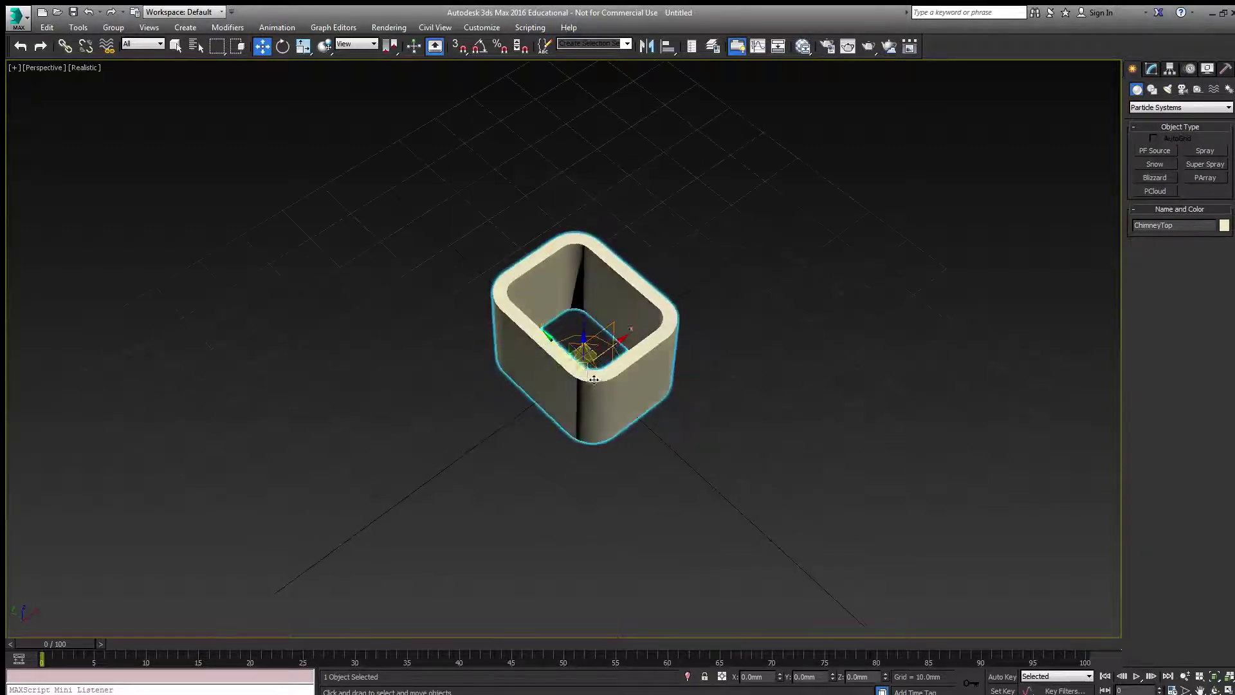
pyautogui.click(595, 332)
pyautogui.moveTo(611, 386)
pyautogui.keyDown('alt'); pyautogui.mouseDown(button='middle')
pyautogui.moveTo(621, 412)
pyautogui.moveTo(622, 370)
pyautogui.moveTo(620, 409)
pyautogui.mouseUp(button='middle'); pyautogui.keyUp('alt')
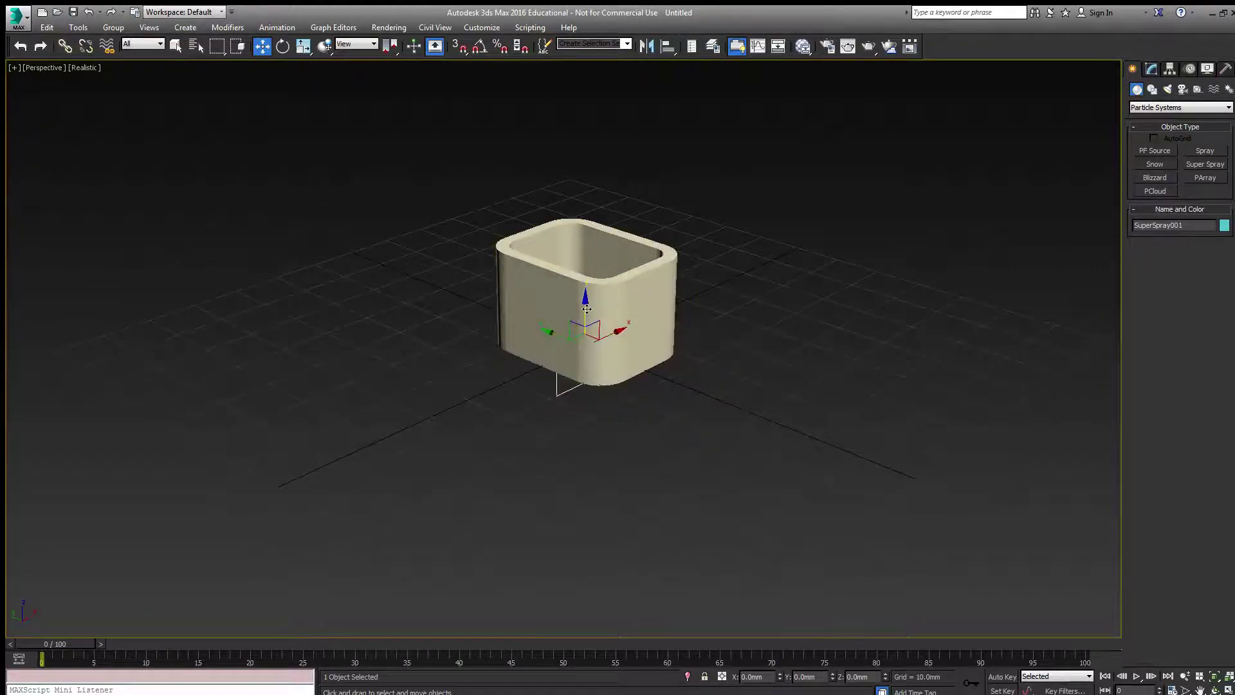
pyautogui.moveTo(588, 303); pyautogui.dragTo(604, 223)
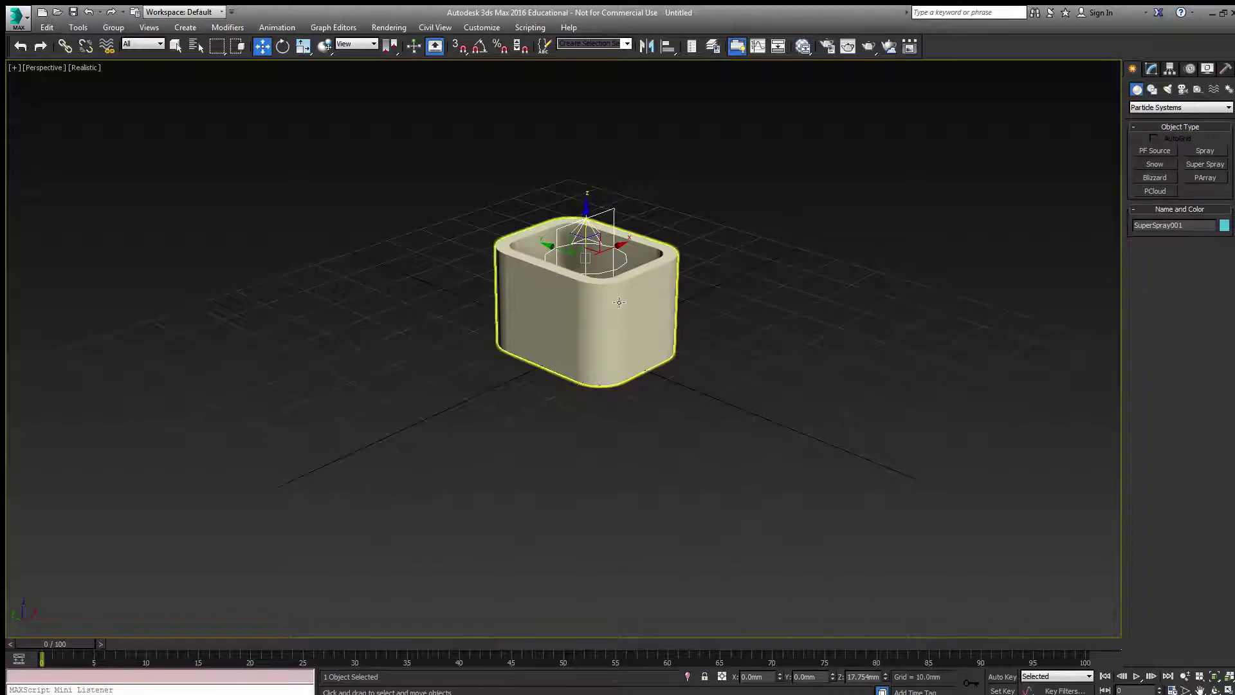
# Scrub the timeline to around frame 16 to watch particles rise from the box
pyautogui.click(1151, 70)
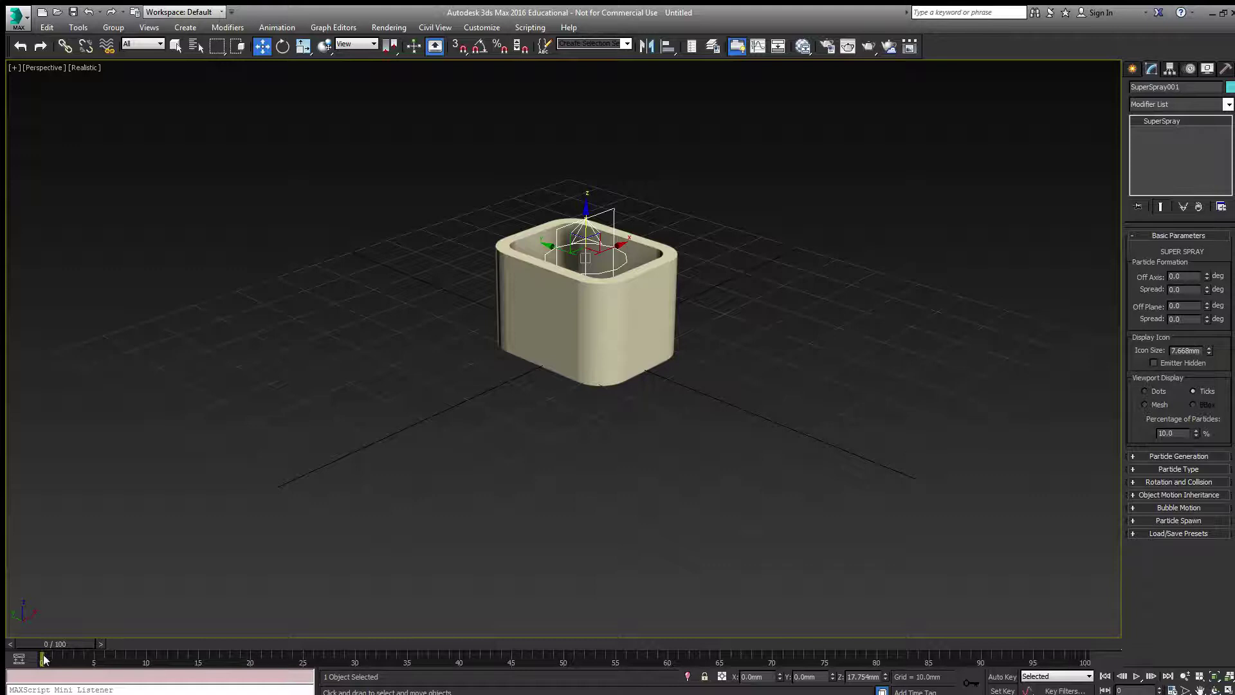
pyautogui.moveTo(53, 645); pyautogui.dragTo(92, 642)
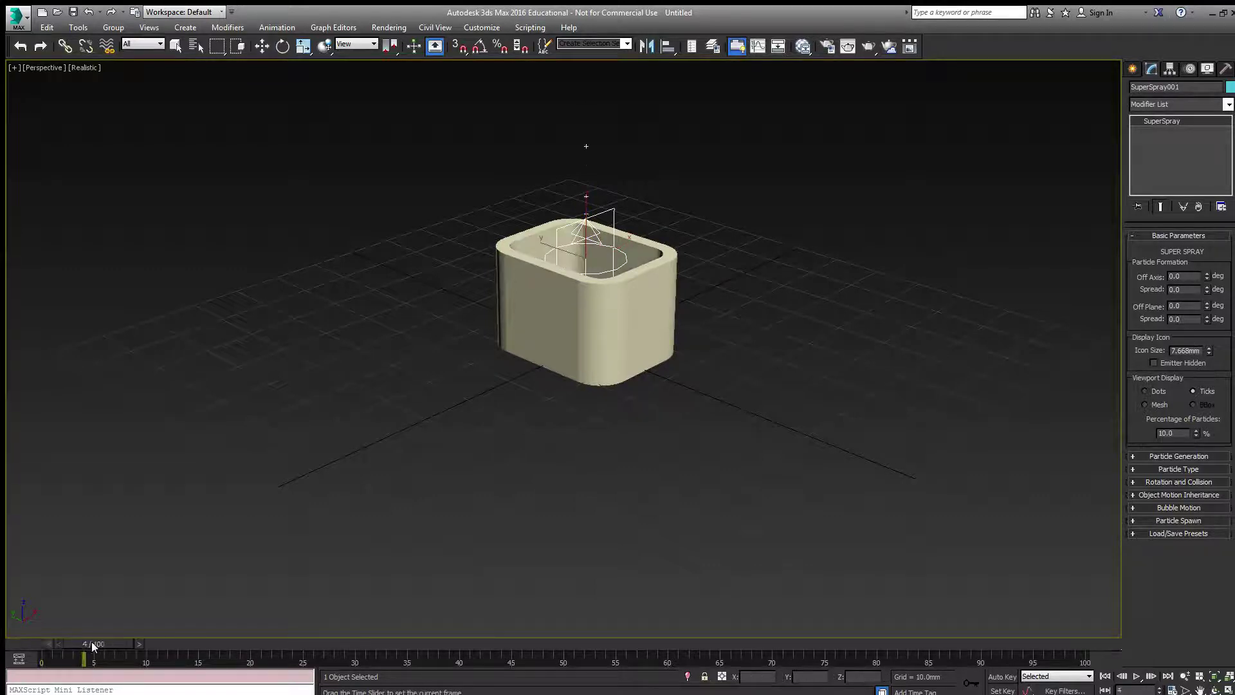
pyautogui.moveTo(179, 645); pyautogui.dragTo(209, 643)
pyautogui.press('w')
pyautogui.moveTo(662, 431); pyautogui.dragTo(700, 624, button='middle')
pyautogui.moveTo(228, 643); pyautogui.dragTo(70, 647)
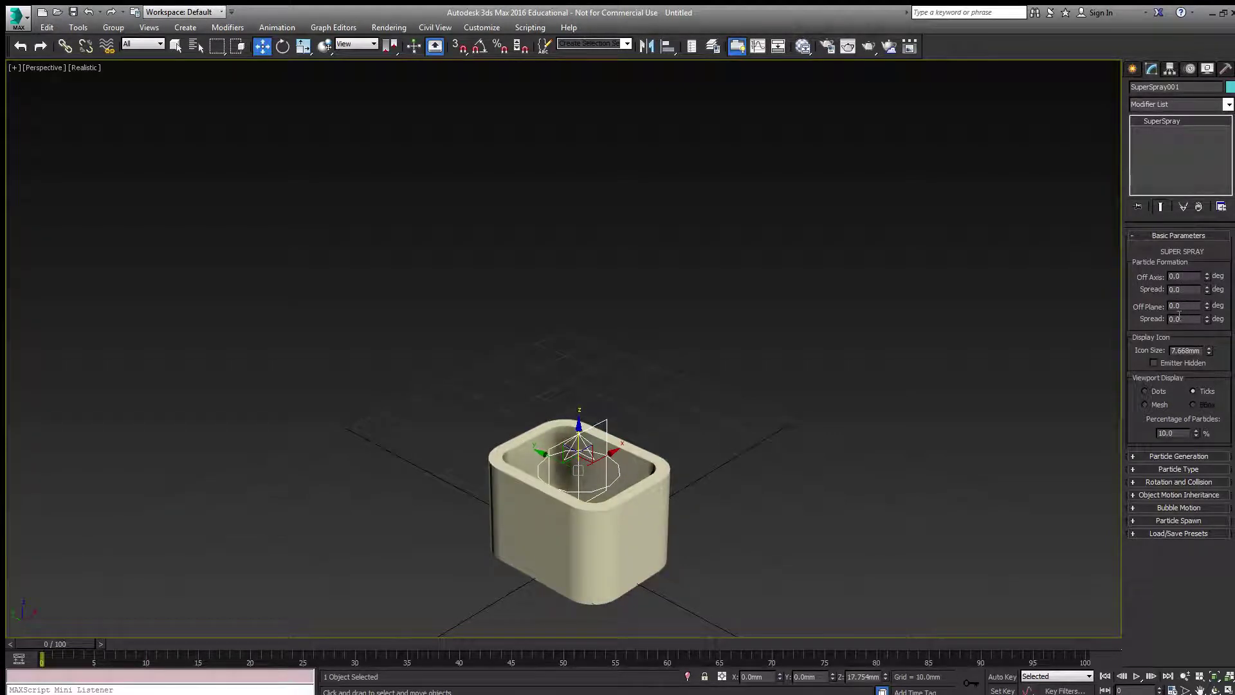
# Set the Super Spray's Off Axis spread to 25° and Off Plane spread to 90°
pyautogui.doubleClick(1172, 289)
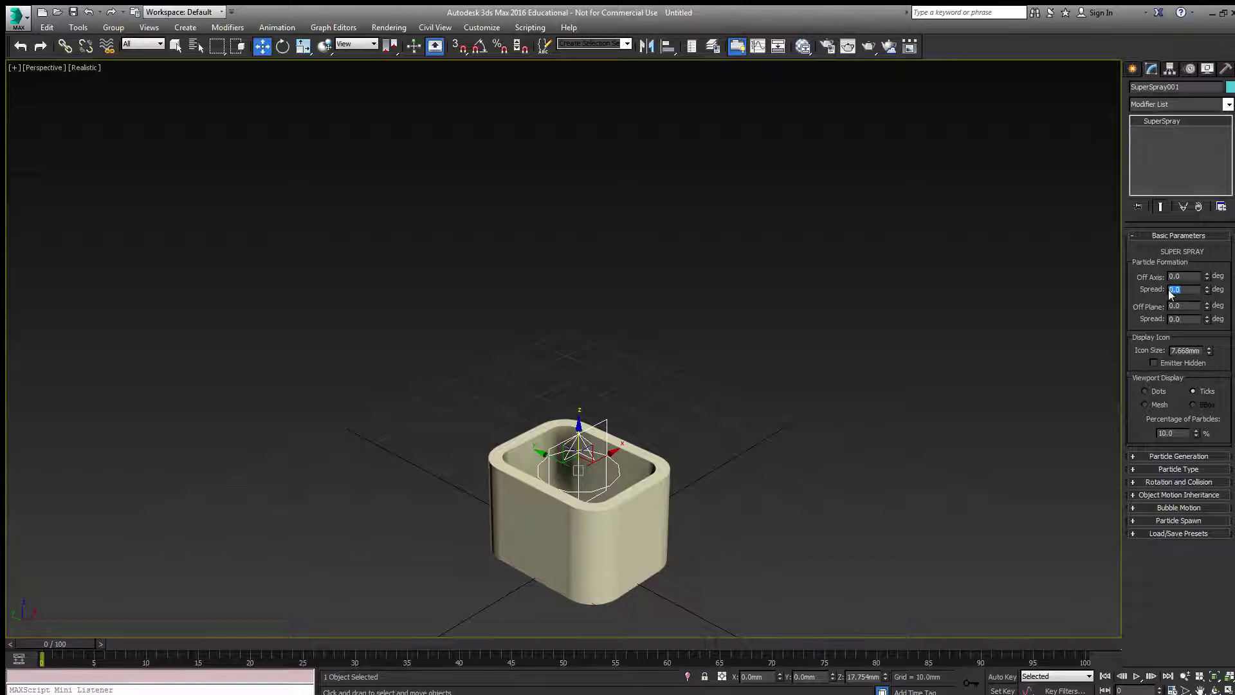
pyautogui.write('25')
pyautogui.press('Return')
pyautogui.doubleClick(1172, 319)
pyautogui.write('90')
pyautogui.press('Return')
pyautogui.moveTo(47, 642); pyautogui.dragTo(176, 638)
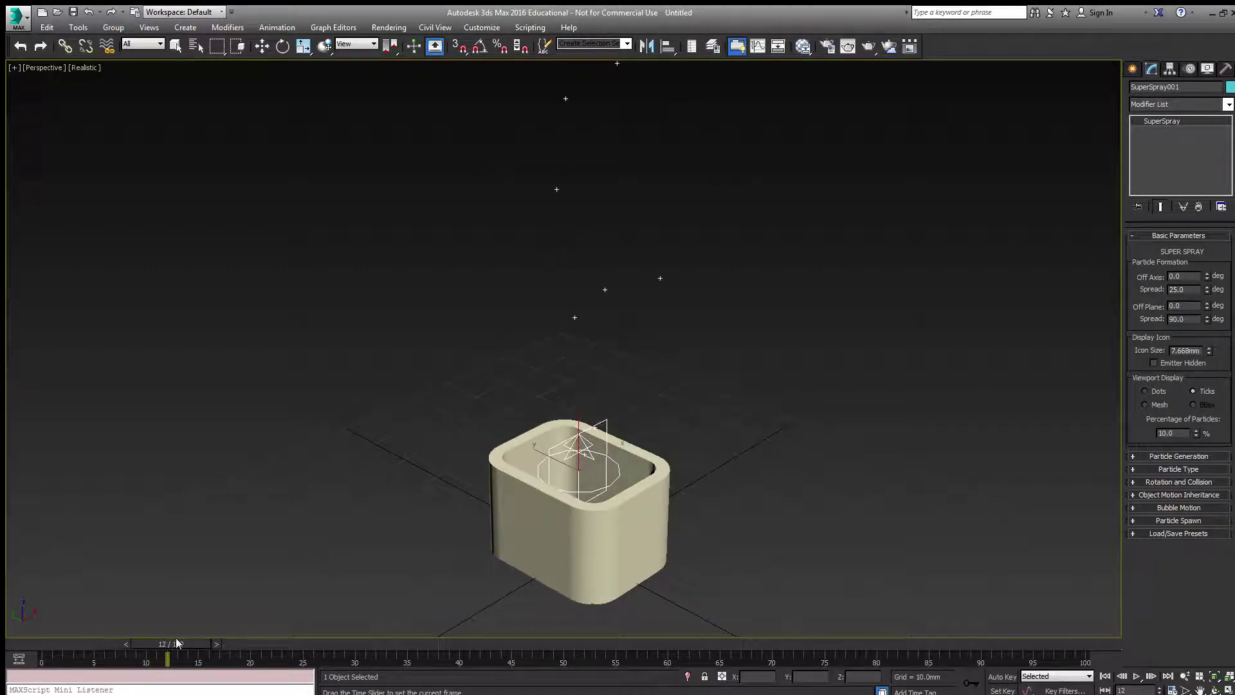
pyautogui.press('w')
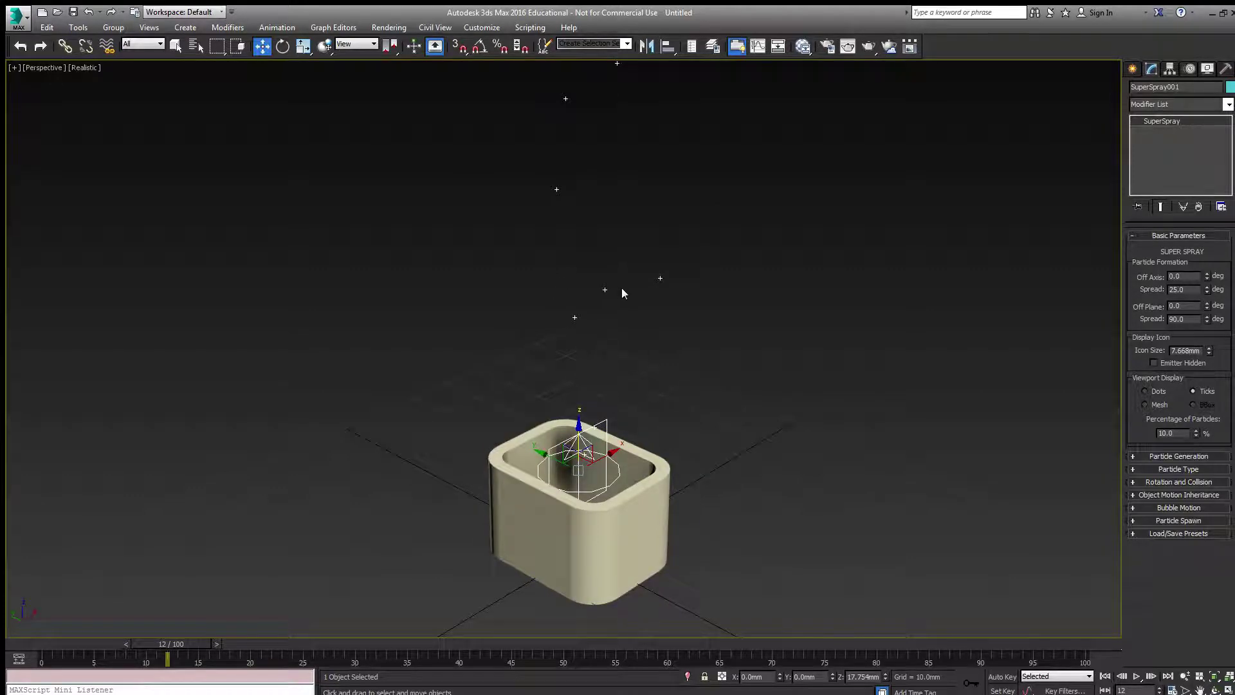
# Increase the particle size from 1 mm to 10 mm in Particle Generation
pyautogui.click(1143, 456)
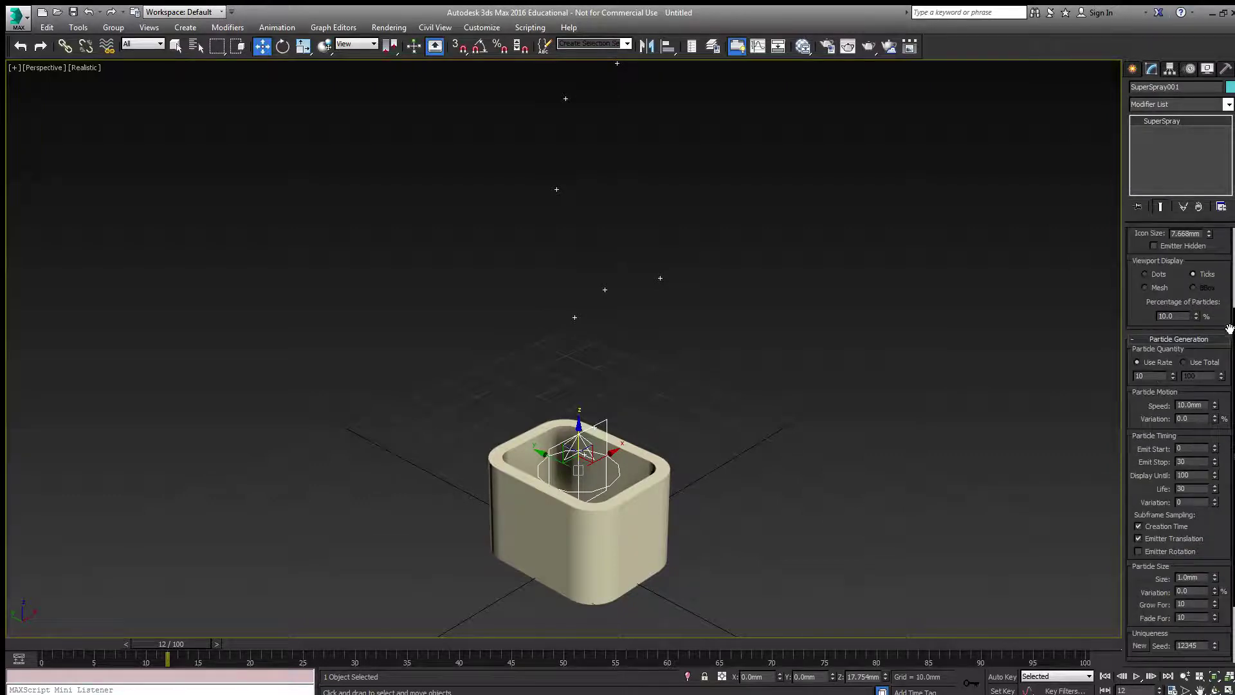
pyautogui.scroll(-3, 1230, 386)
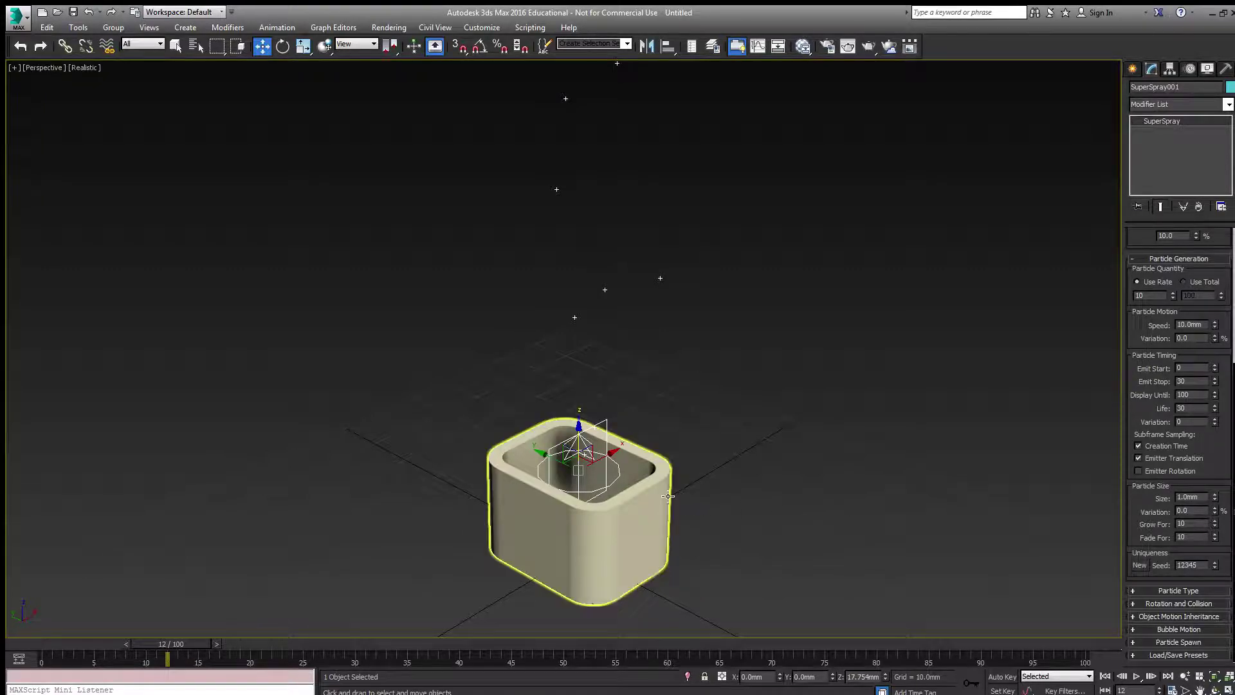
pyautogui.doubleClick(1188, 497)
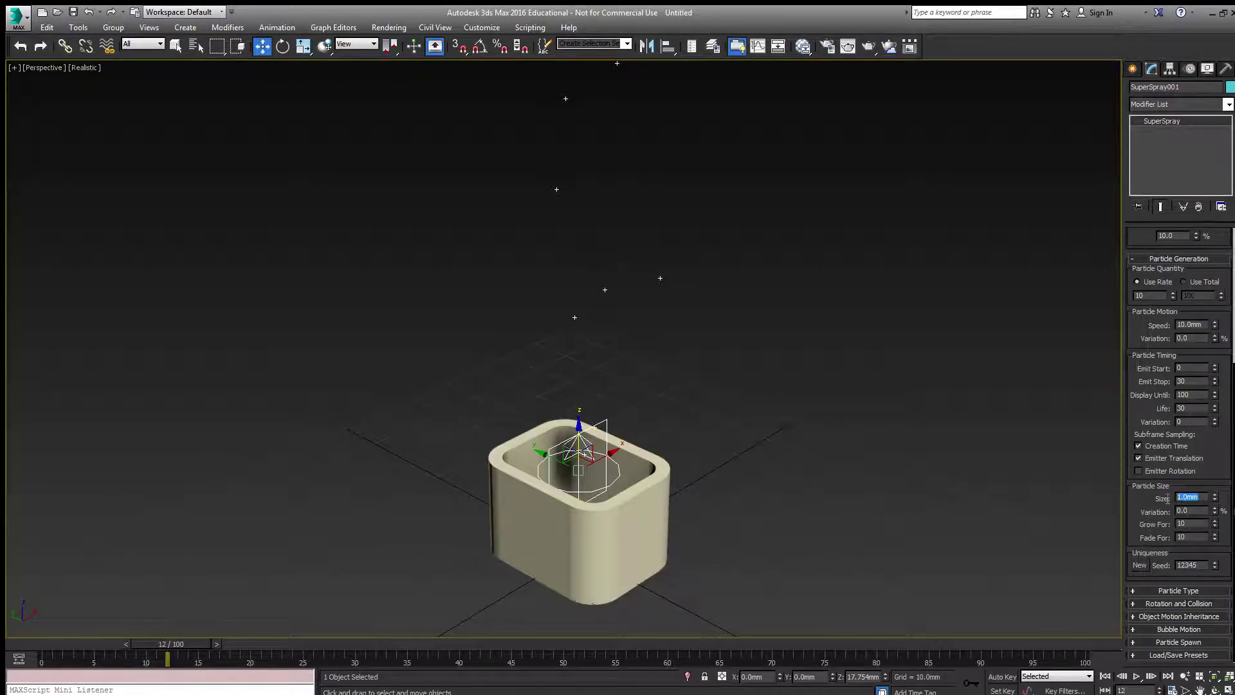
pyautogui.write('10')
pyautogui.press('Return')
# Change the Super Spray particle type to Sphere
pyautogui.click(1139, 591)
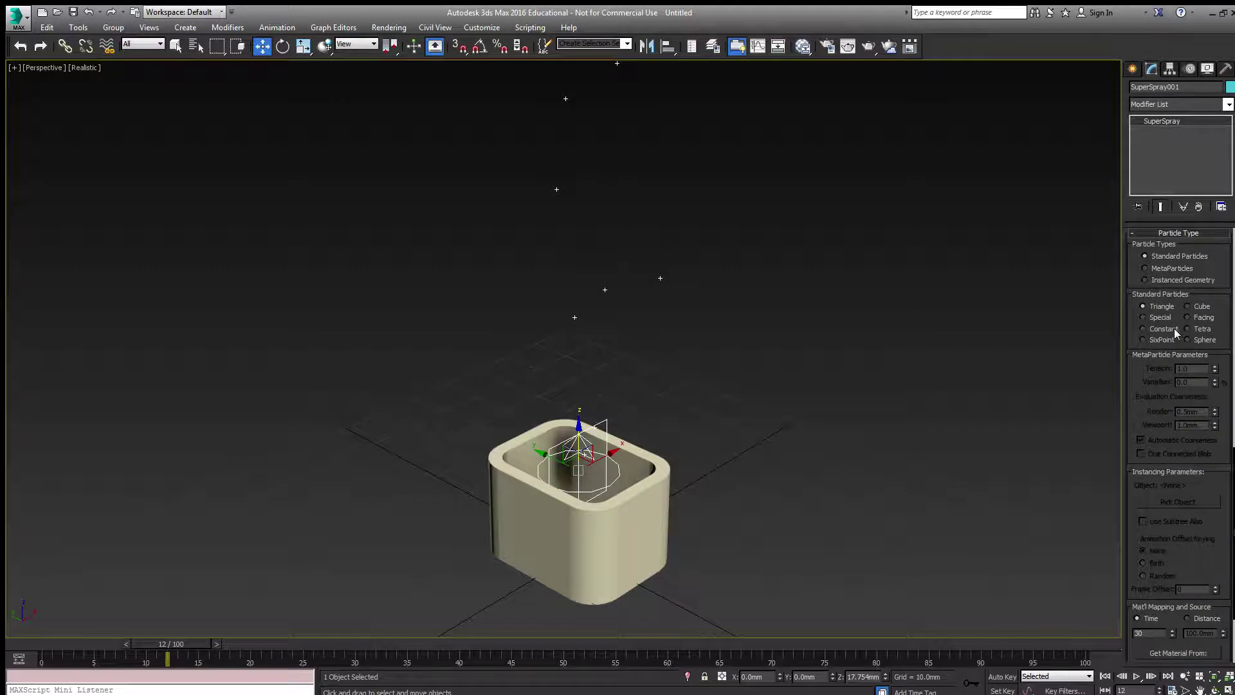
pyautogui.click(1187, 339)
pyautogui.scroll(-2, 1229, 457)
pyautogui.scroll(-3, 1179, 425)
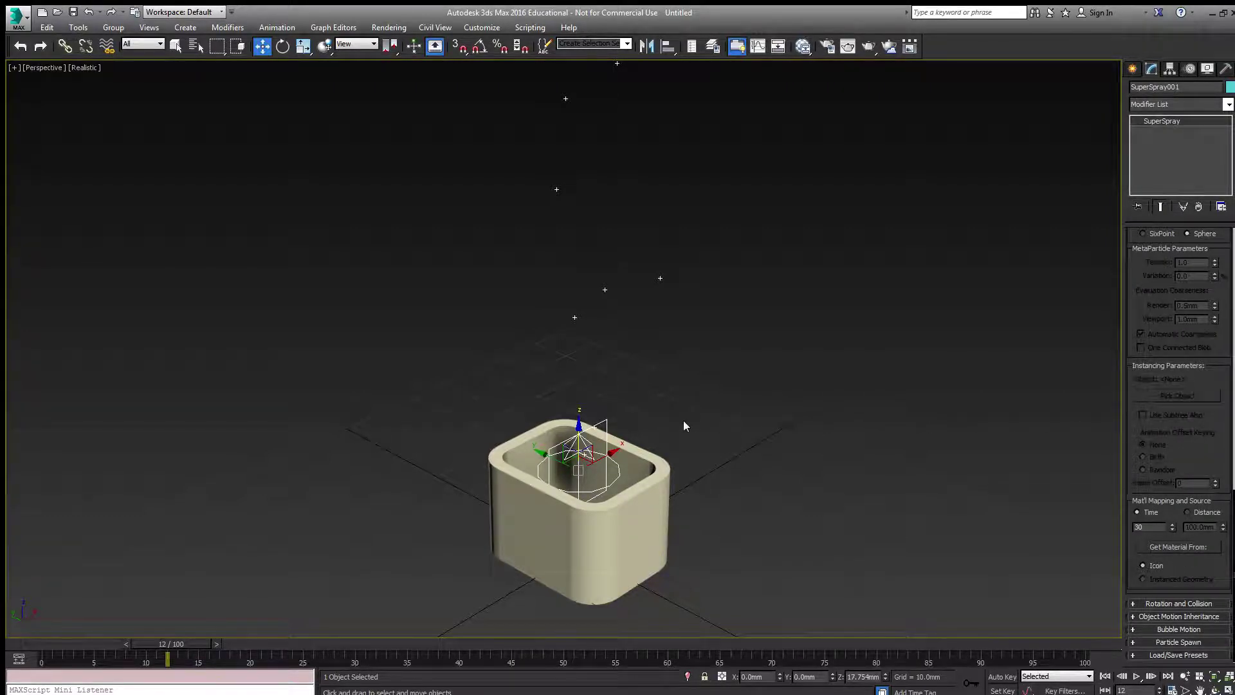
pyautogui.moveTo(610, 379); pyautogui.dragTo(636, 423, button='middle')
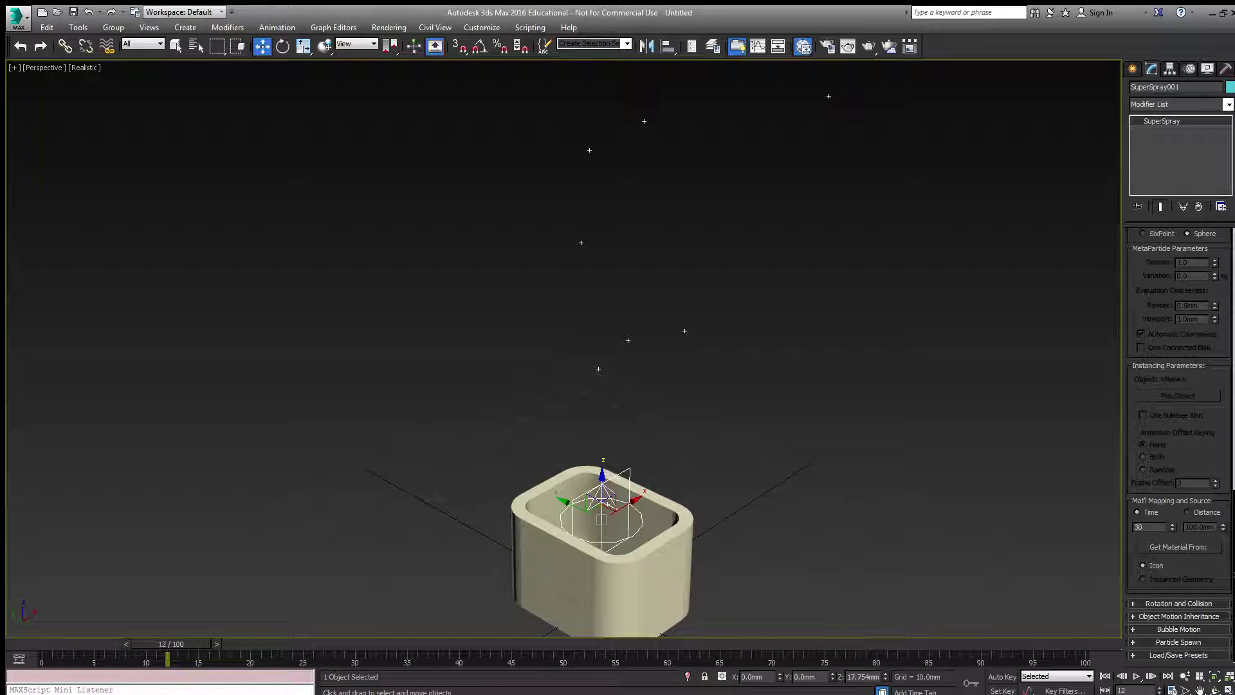
# Open the Slate Material Editor and add a Standard material, Material #25
pyautogui.click(802, 46)
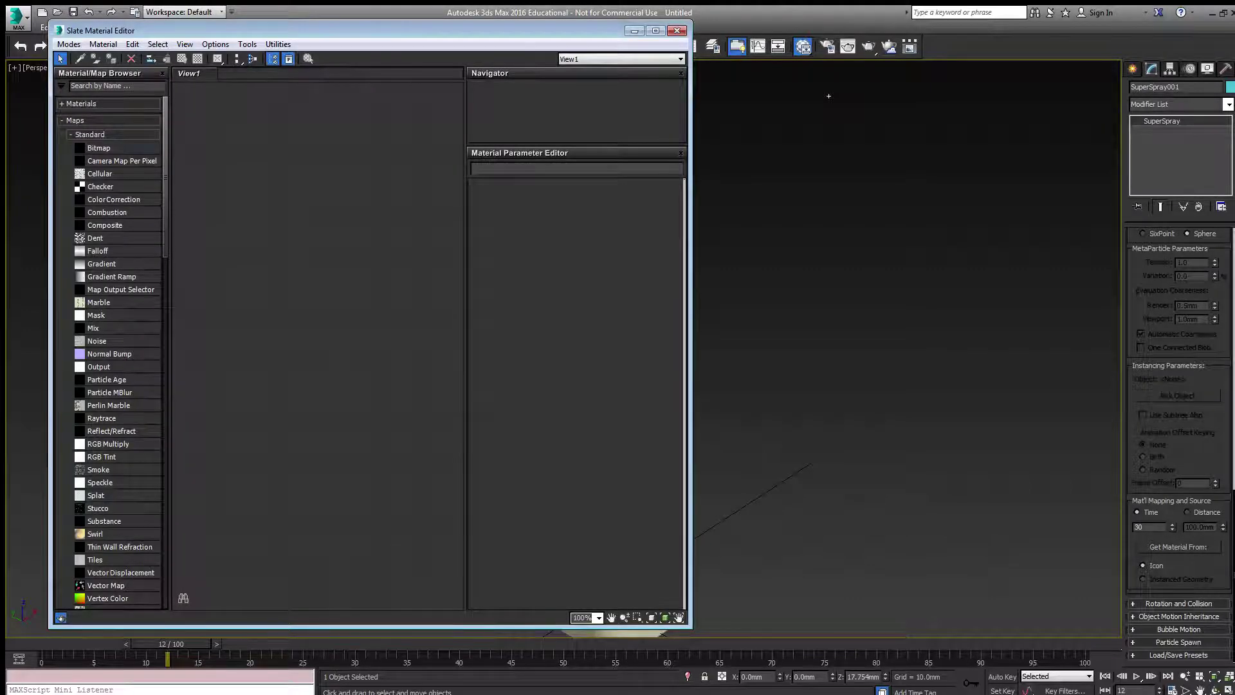
pyautogui.click(74, 120)
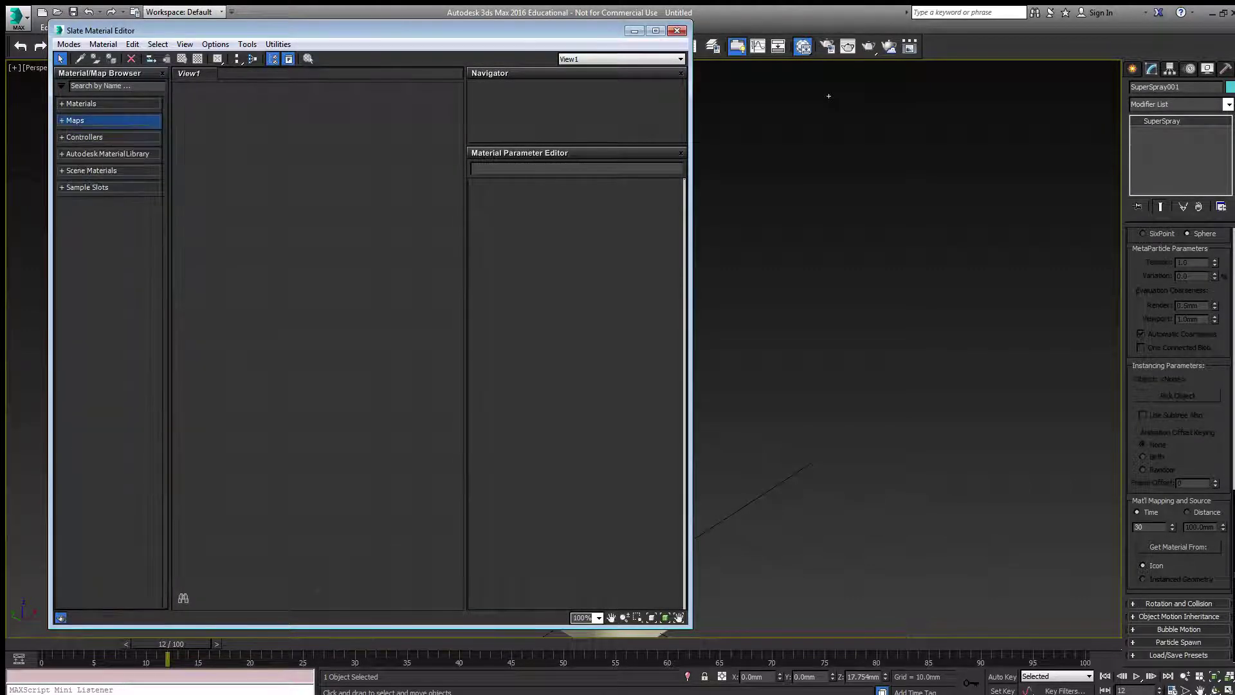
pyautogui.click(81, 103)
pyautogui.click(81, 103)
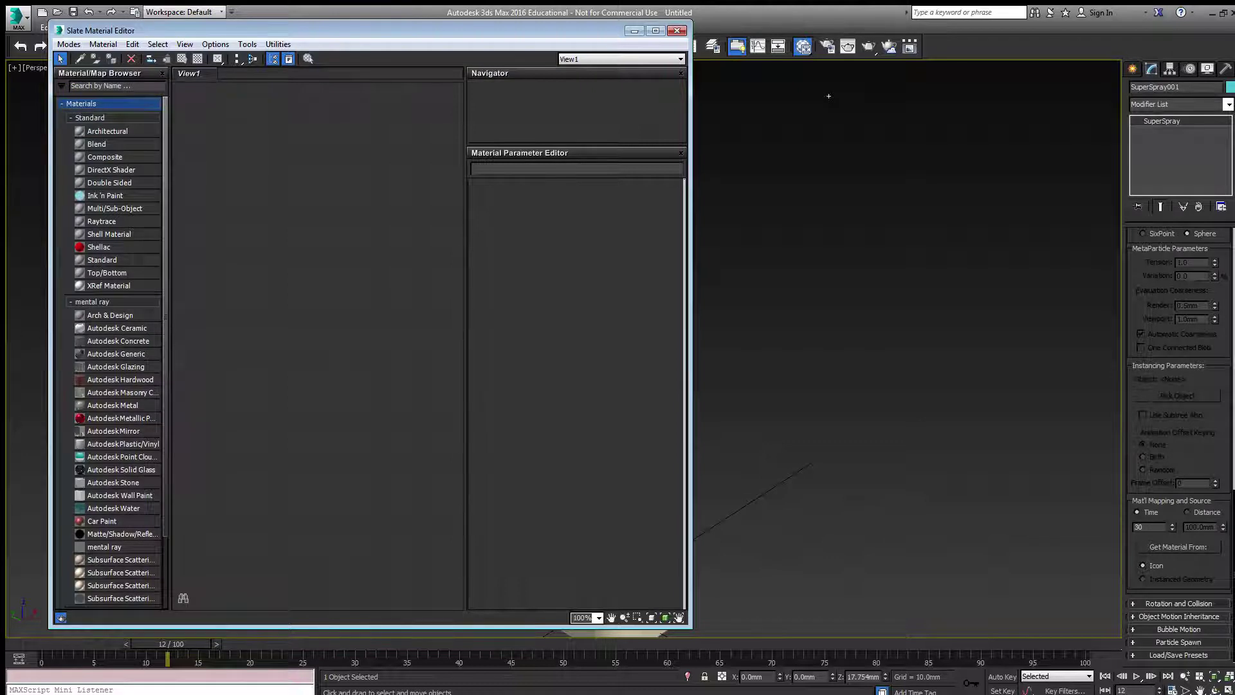
pyautogui.click(102, 259)
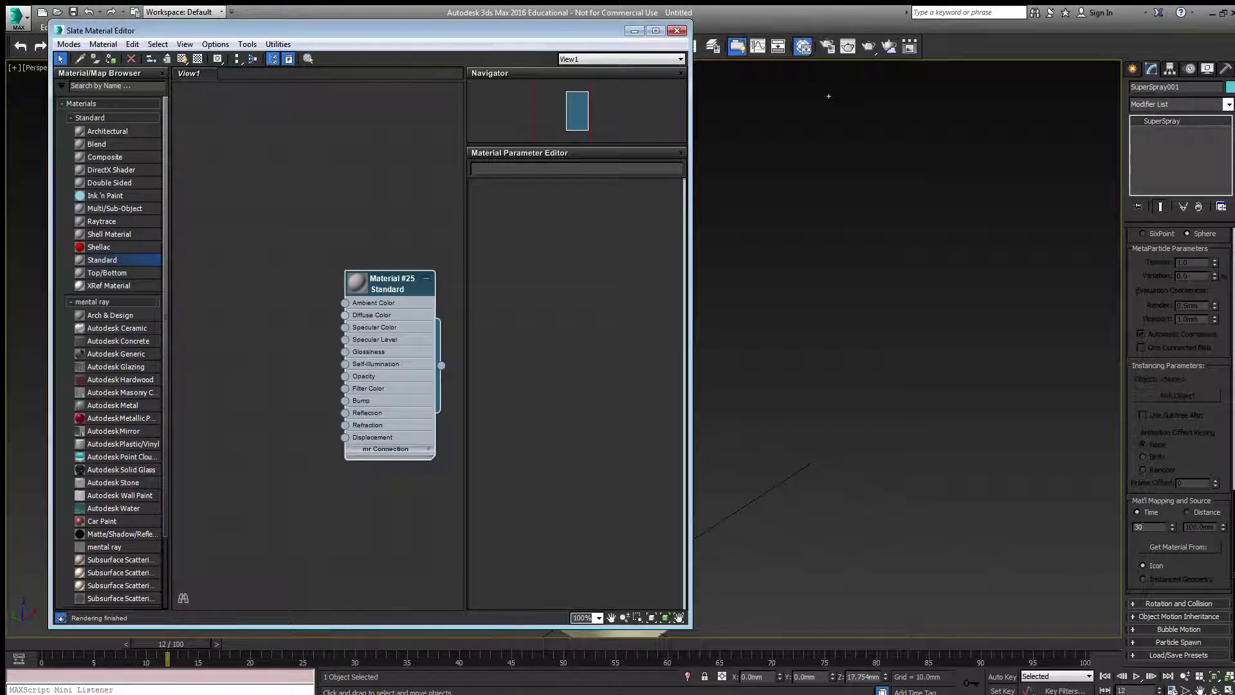
# Add a Falloff map node wired into Material #25's Opacity input and display its parameters
pyautogui.click(82, 103)
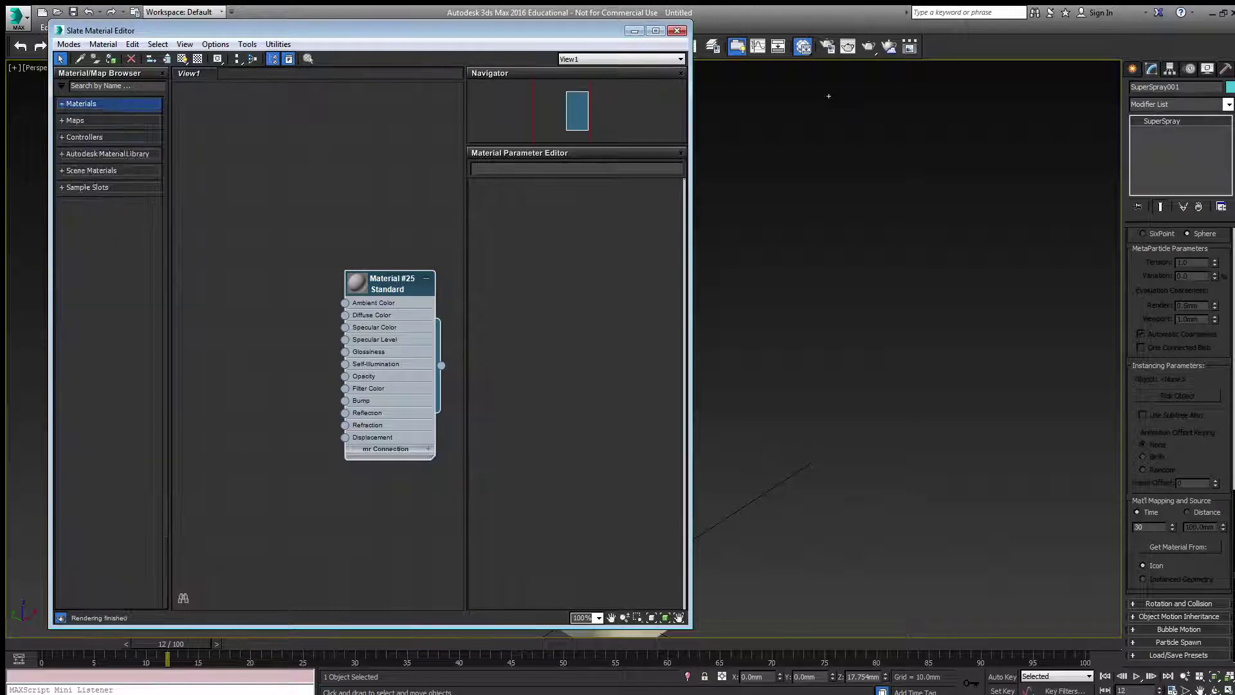
pyautogui.click(75, 120)
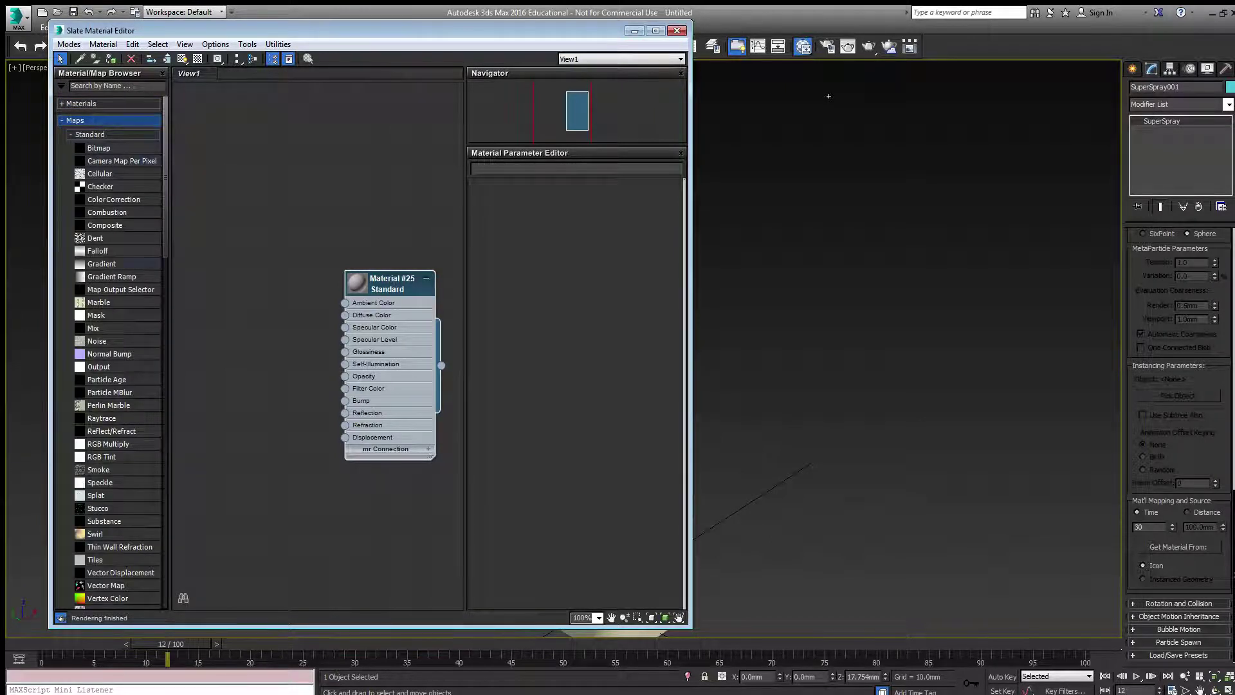
pyautogui.click(97, 250)
pyautogui.moveTo(98, 250); pyautogui.dragTo(222, 289)
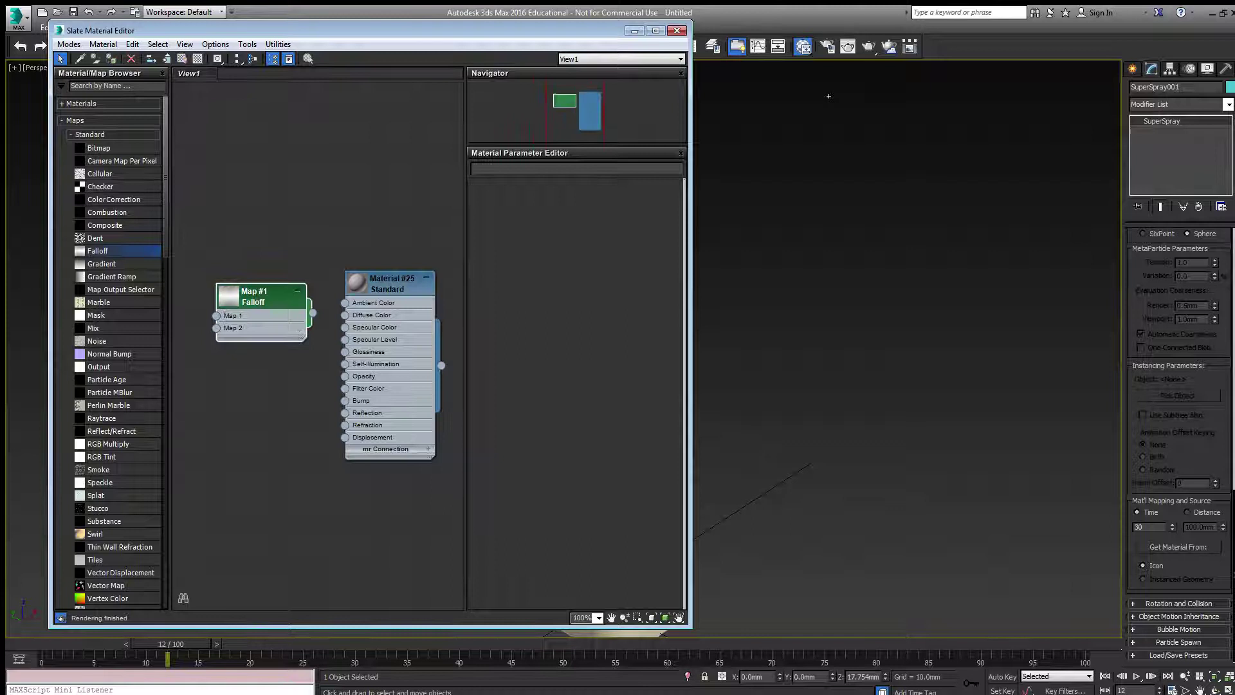
pyautogui.moveTo(313, 312); pyautogui.dragTo(345, 375)
pyautogui.moveTo(386, 284); pyautogui.dragTo(412, 205)
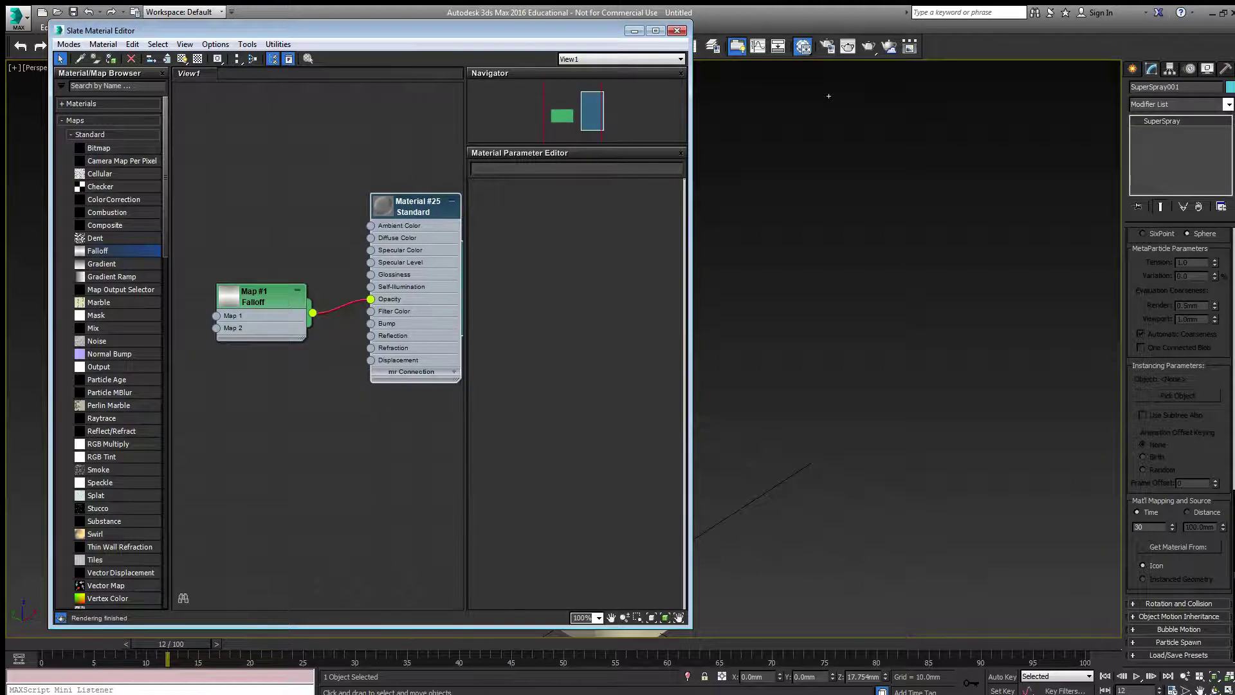
pyautogui.doubleClick(258, 297)
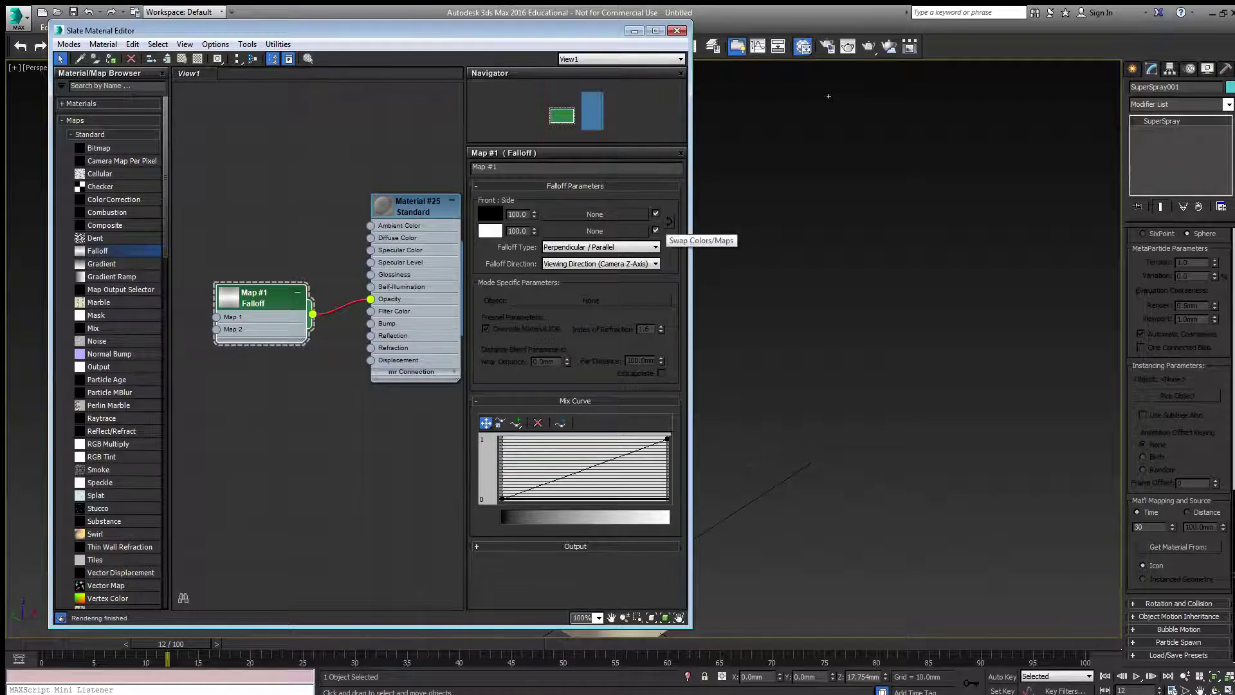
# Swap the Falloff colours so the front is white and the side black
pyautogui.click(669, 221)
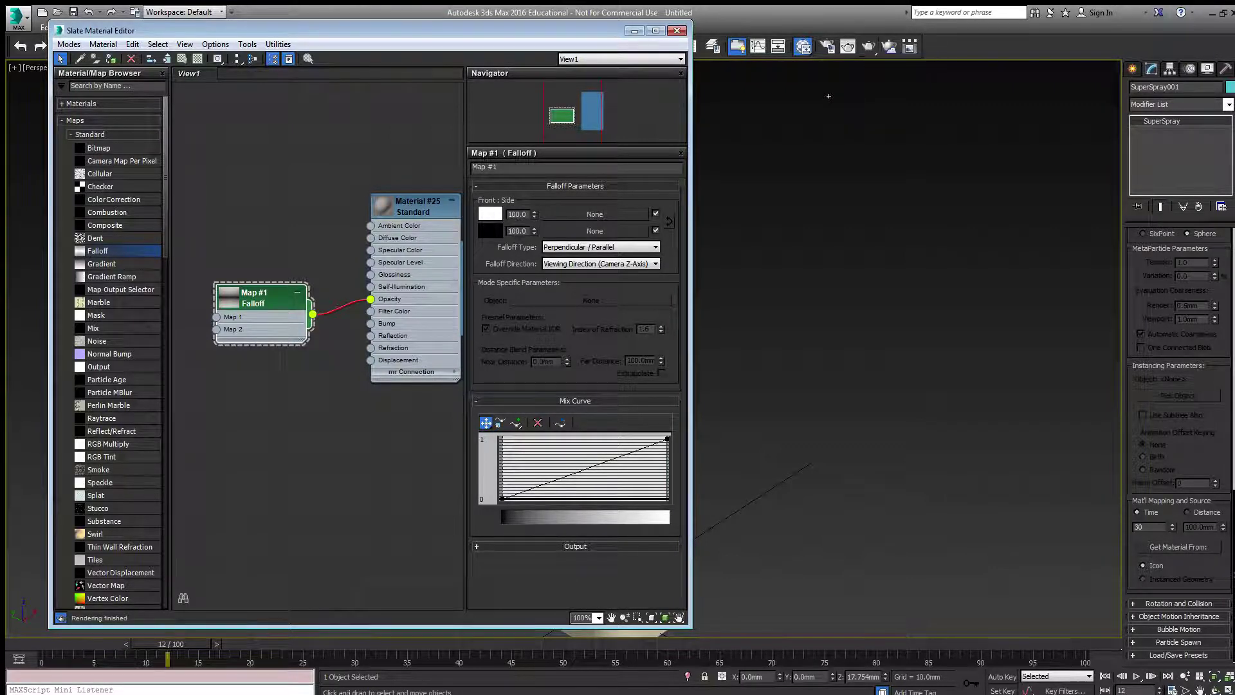
# Assign Material #25 to the particle system and test-render frame 12
pyautogui.rightClick(412, 200)
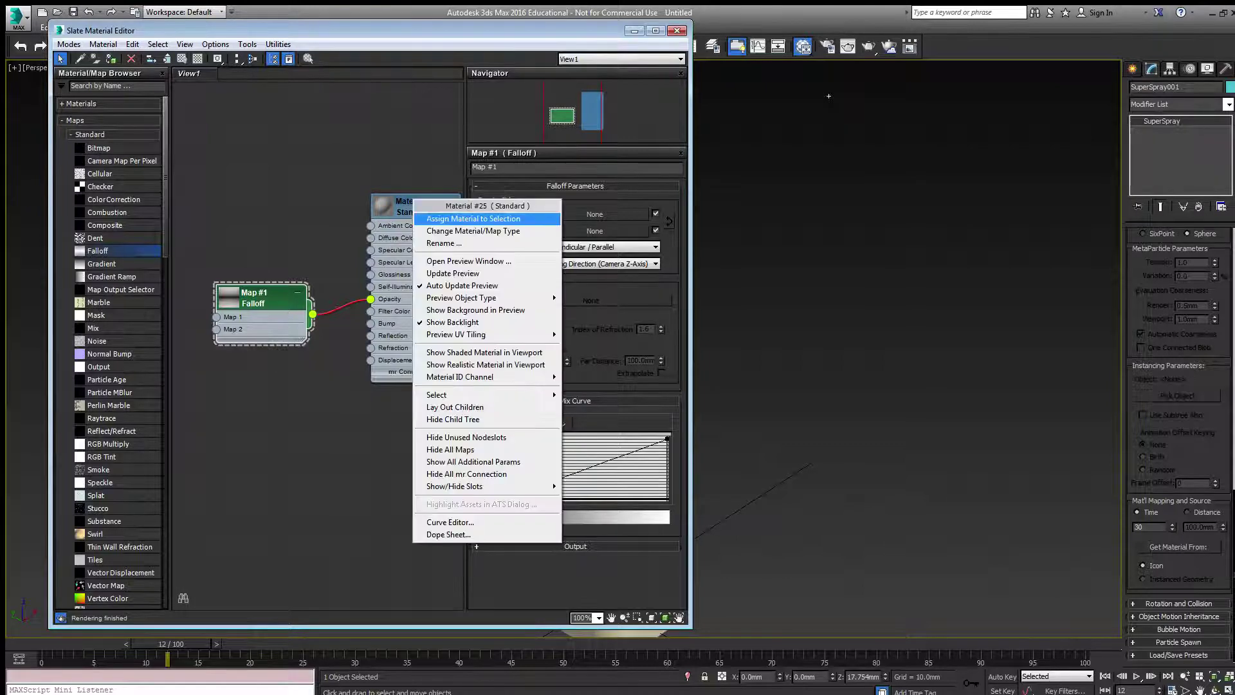
pyautogui.click(450, 218)
pyautogui.click(868, 46)
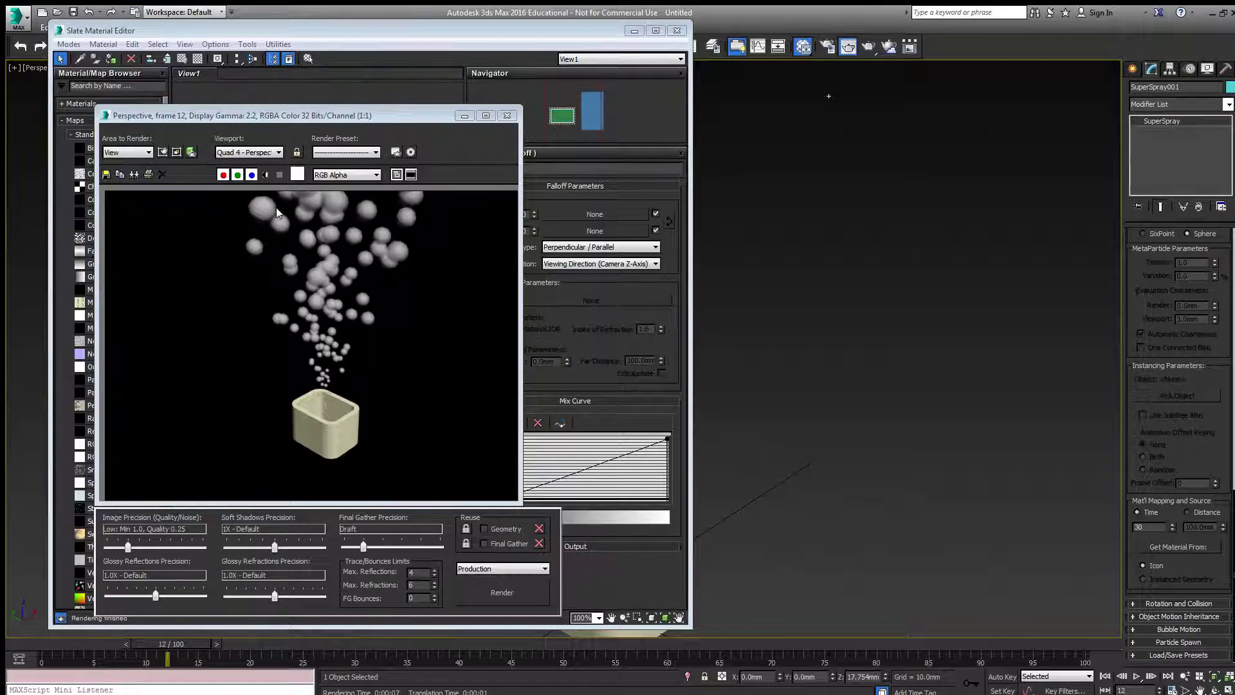
pyautogui.click(507, 116)
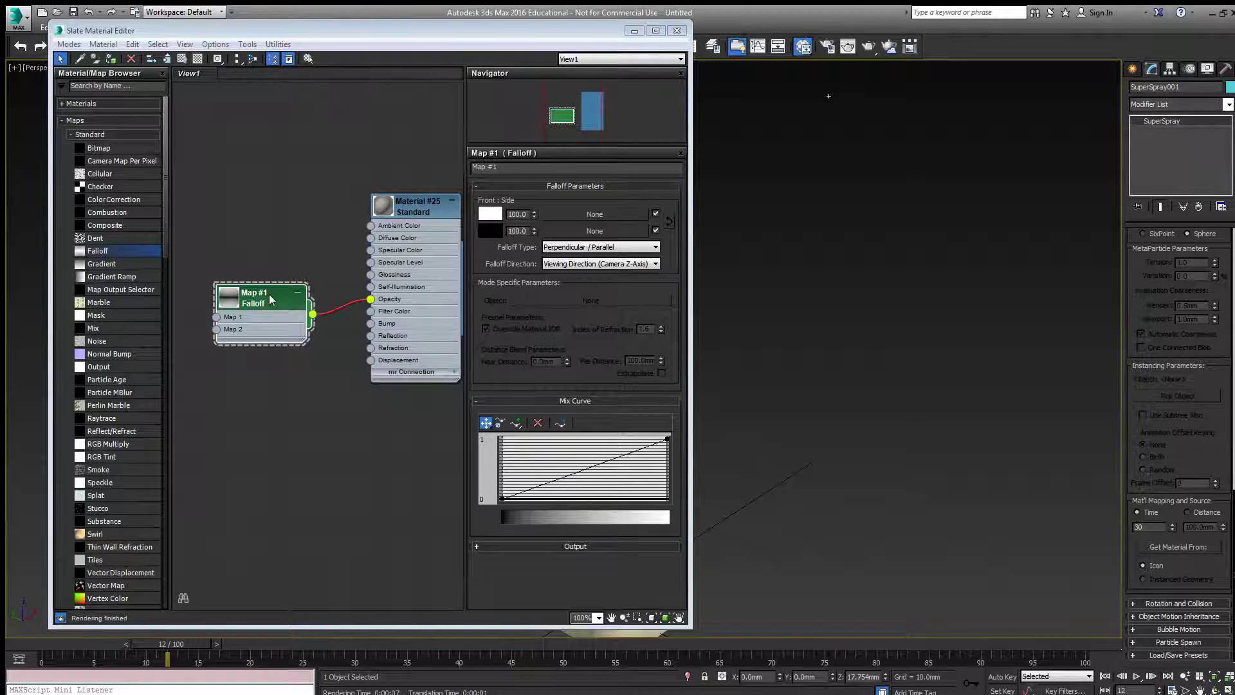
# Connect a new Smoke map, Map #2, to the Falloff's Map 1 slot and show its parameters
pyautogui.moveTo(270, 299); pyautogui.dragTo(283, 261)
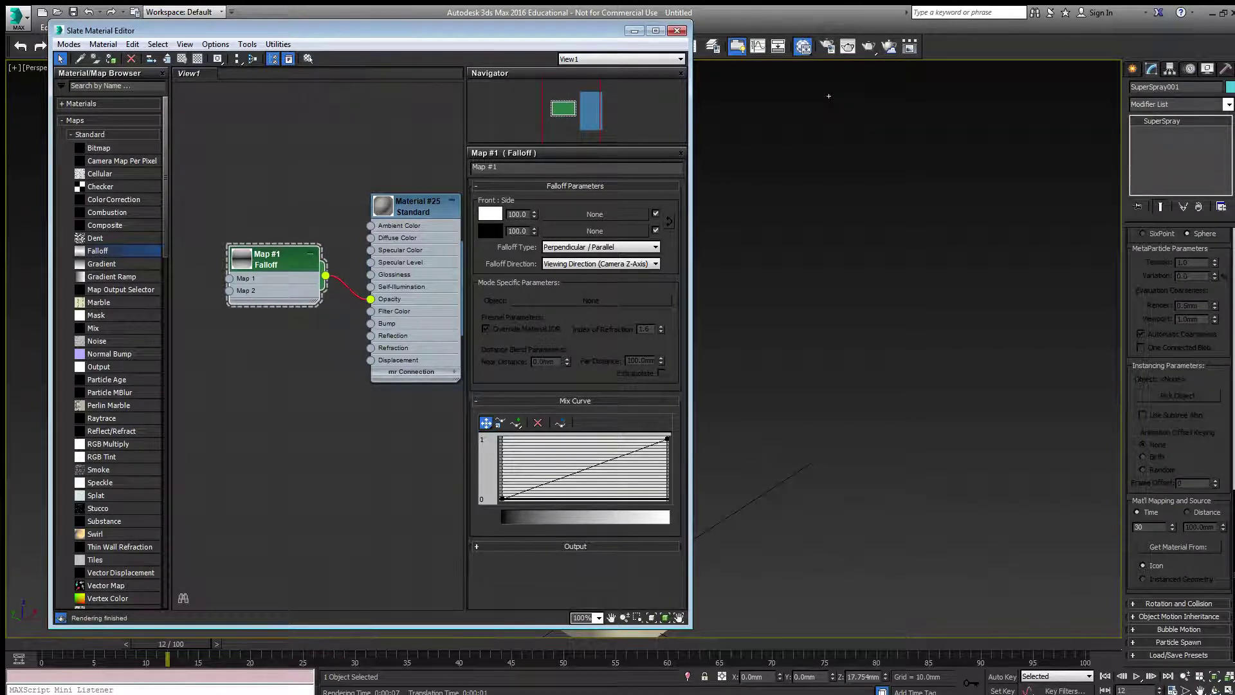
pyautogui.moveTo(230, 278); pyautogui.dragTo(199, 258)
pyautogui.moveTo(244, 266)
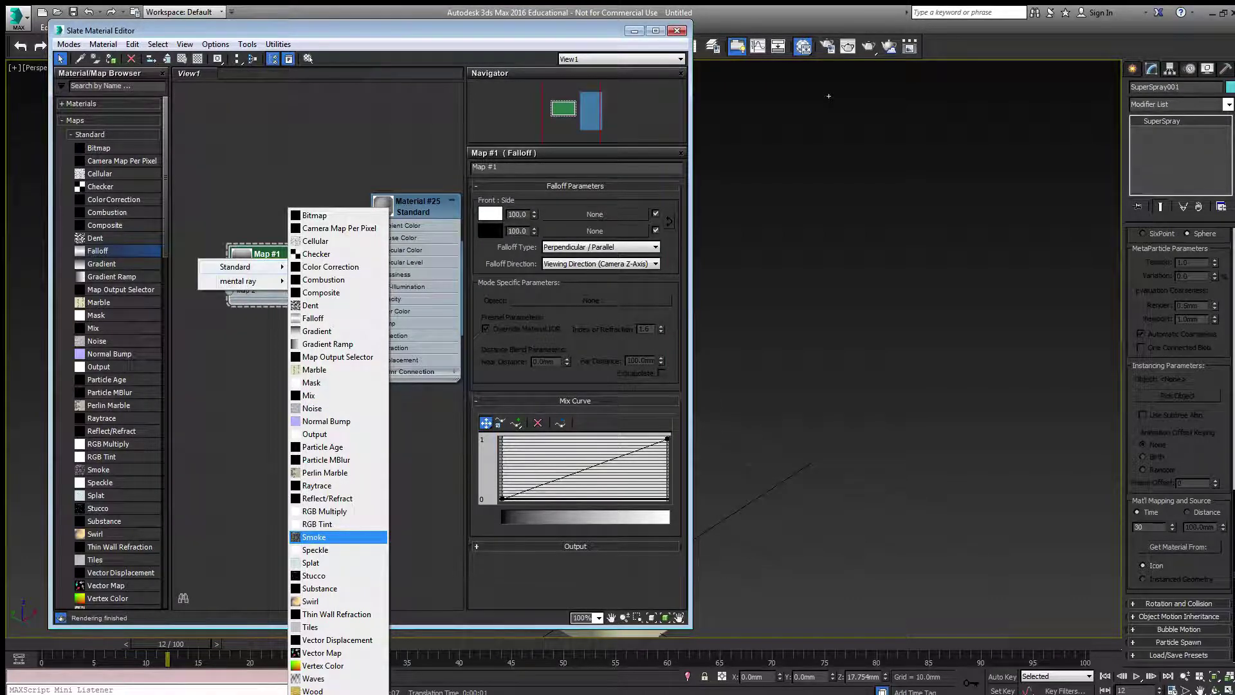
pyautogui.click(314, 537)
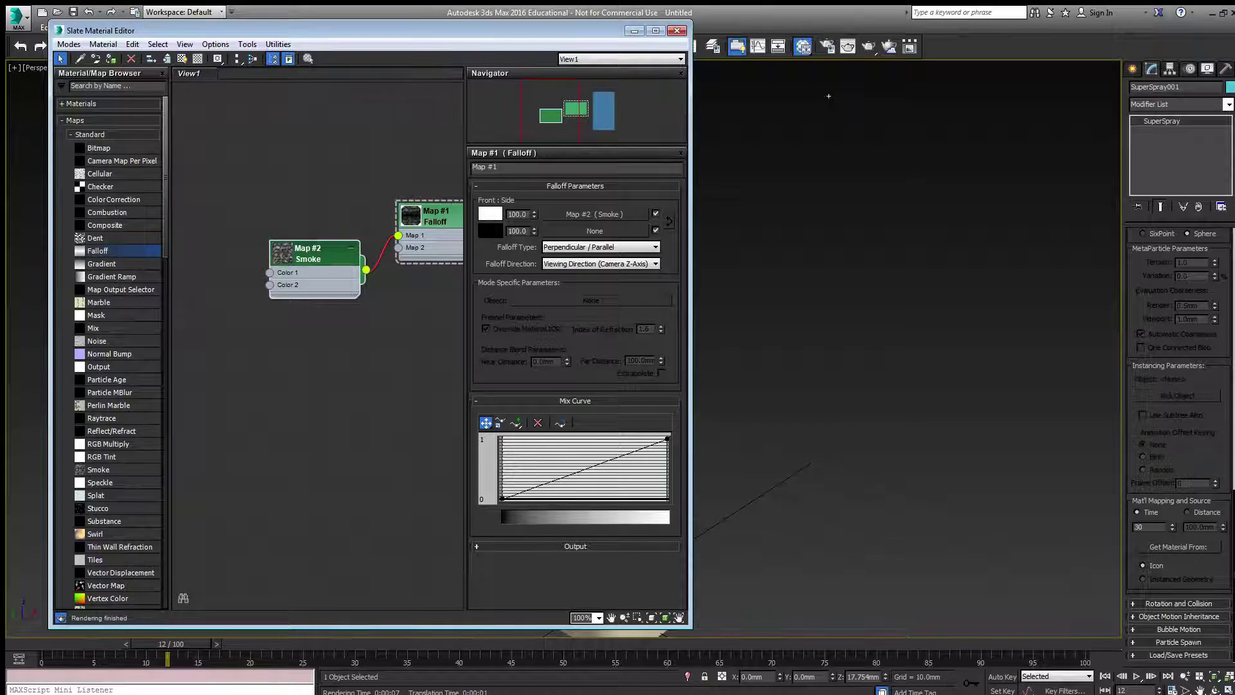
pyautogui.click(595, 214)
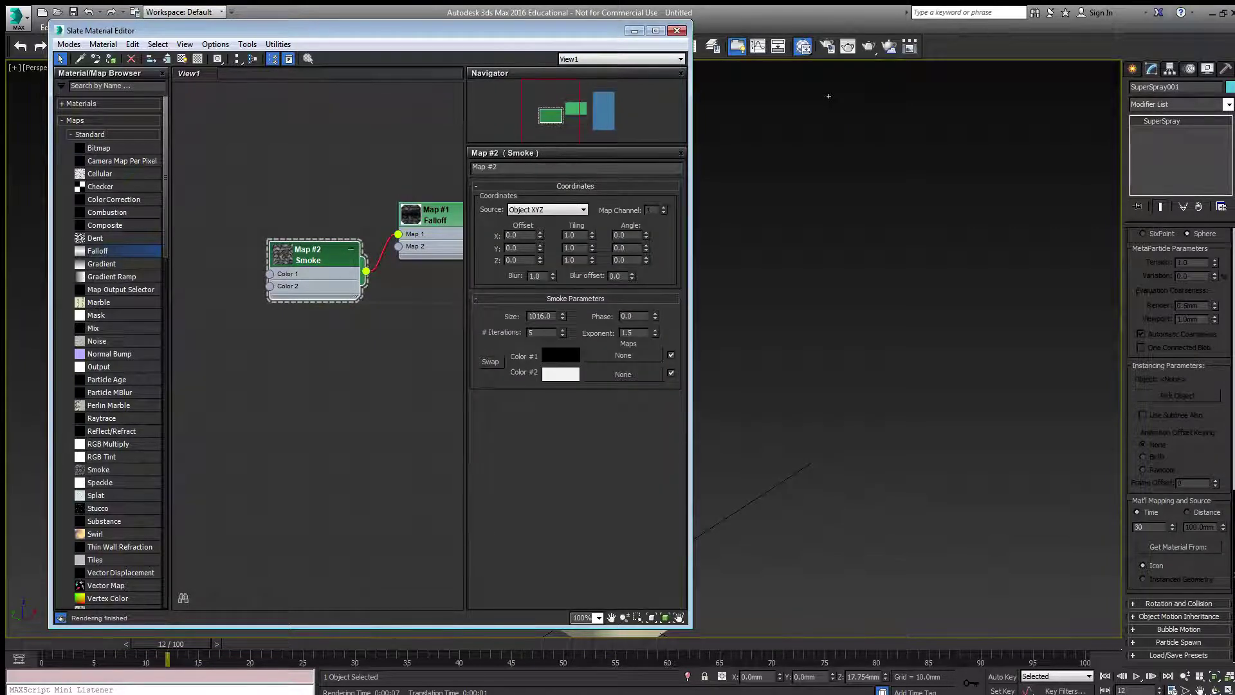
# Set the Smoke map size to 30
pyautogui.press('Return')
pyautogui.write('30')
pyautogui.press('Return')
# Try Smoke exponents 1.8 and 2.2, settling on 2.4
pyautogui.press('Tab')
pyautogui.press('Tab')
pyautogui.press('Tab')
pyautogui.write('1.8')
pyautogui.press('Return')
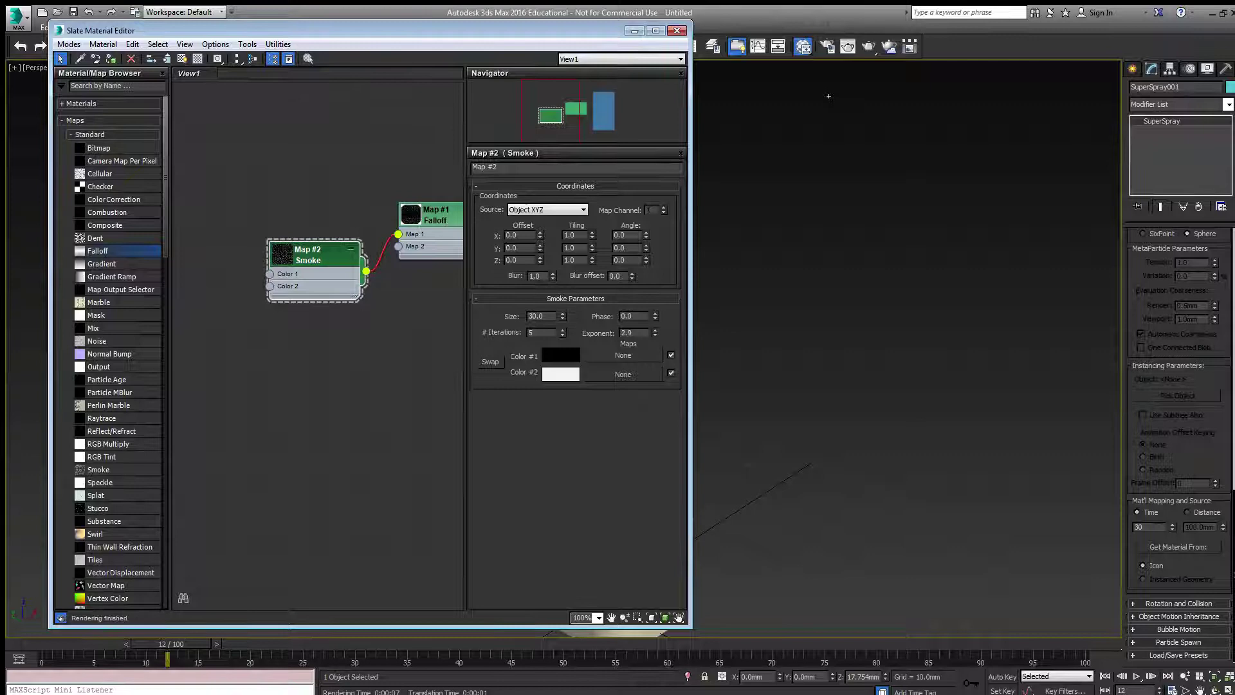
pyautogui.hotkey('ctrl', 'z')
pyautogui.write('2.2')
pyautogui.press('Return')
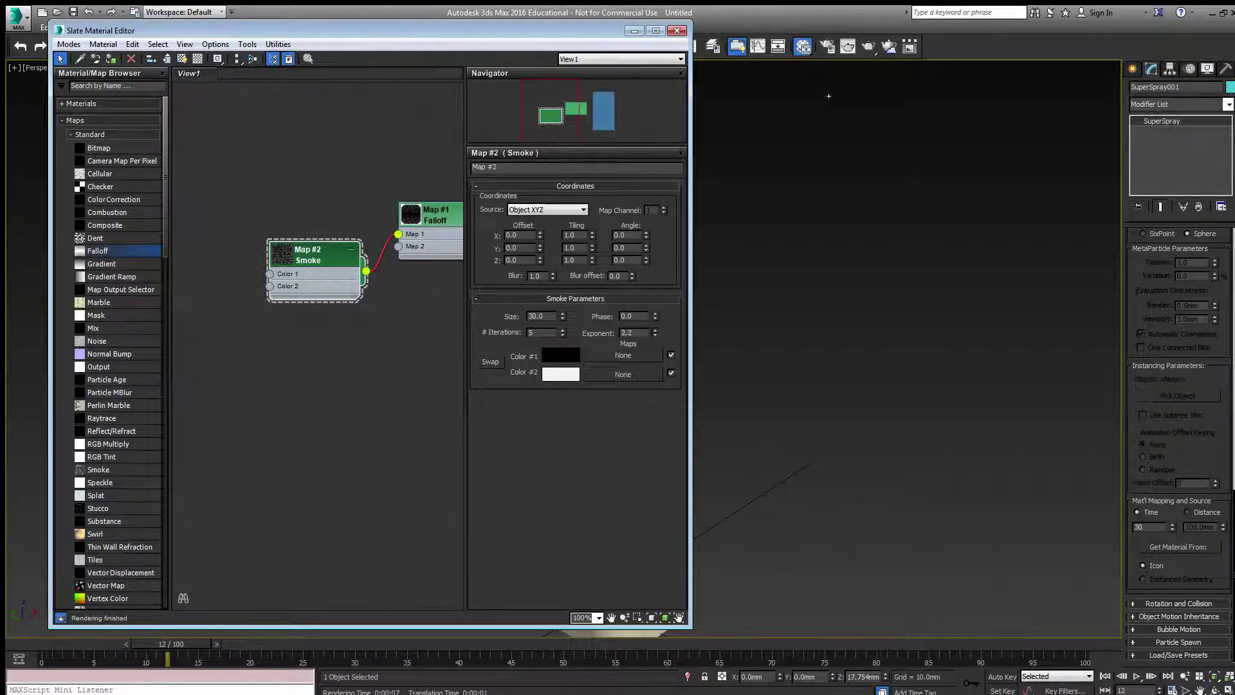
pyautogui.write('2.4')
pyautogui.press('Return')
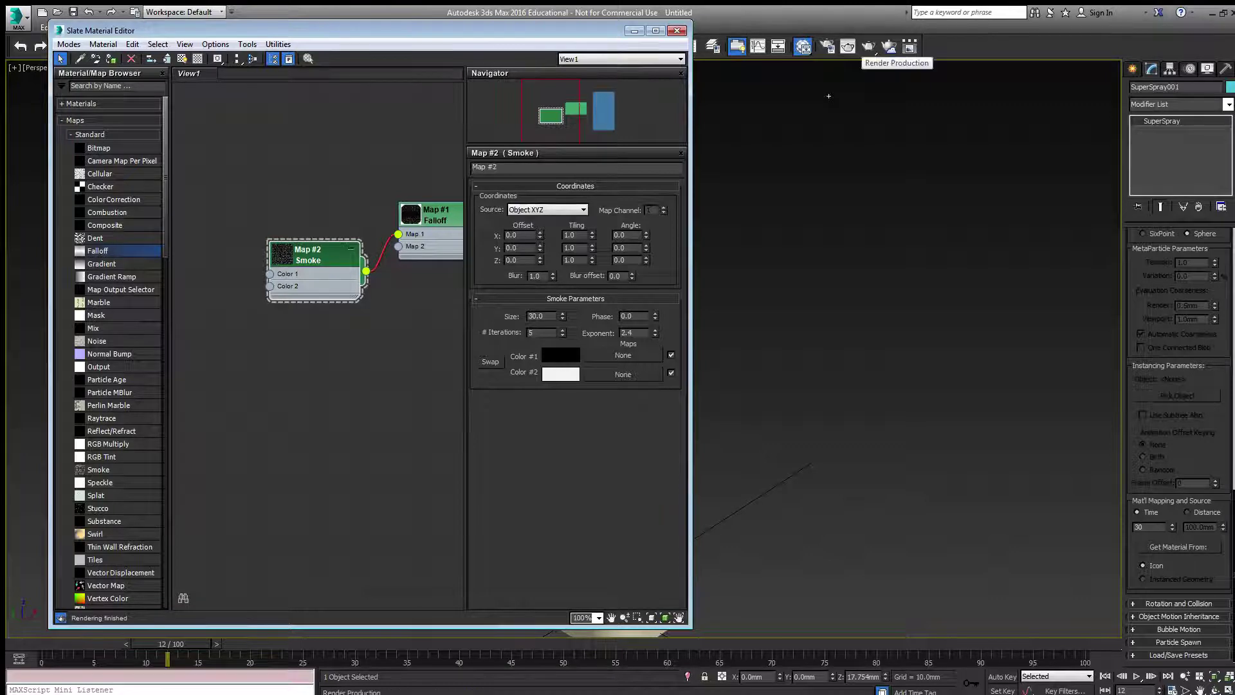
pyautogui.click(868, 46)
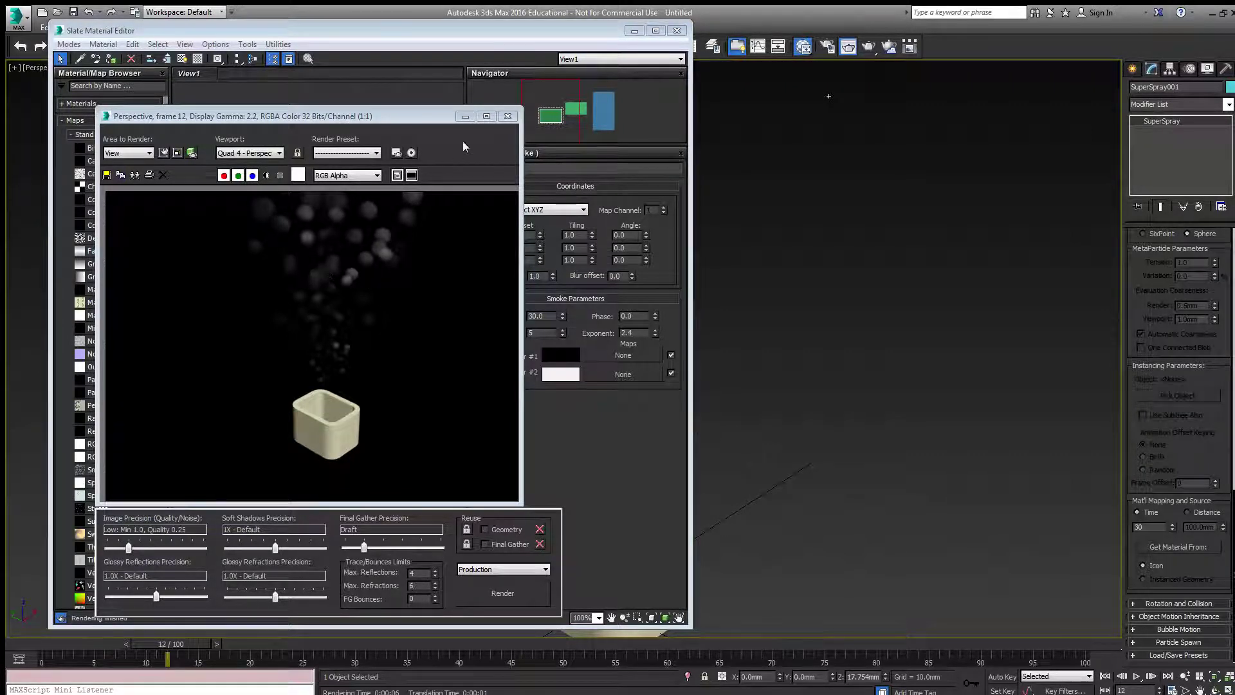
pyautogui.click(507, 117)
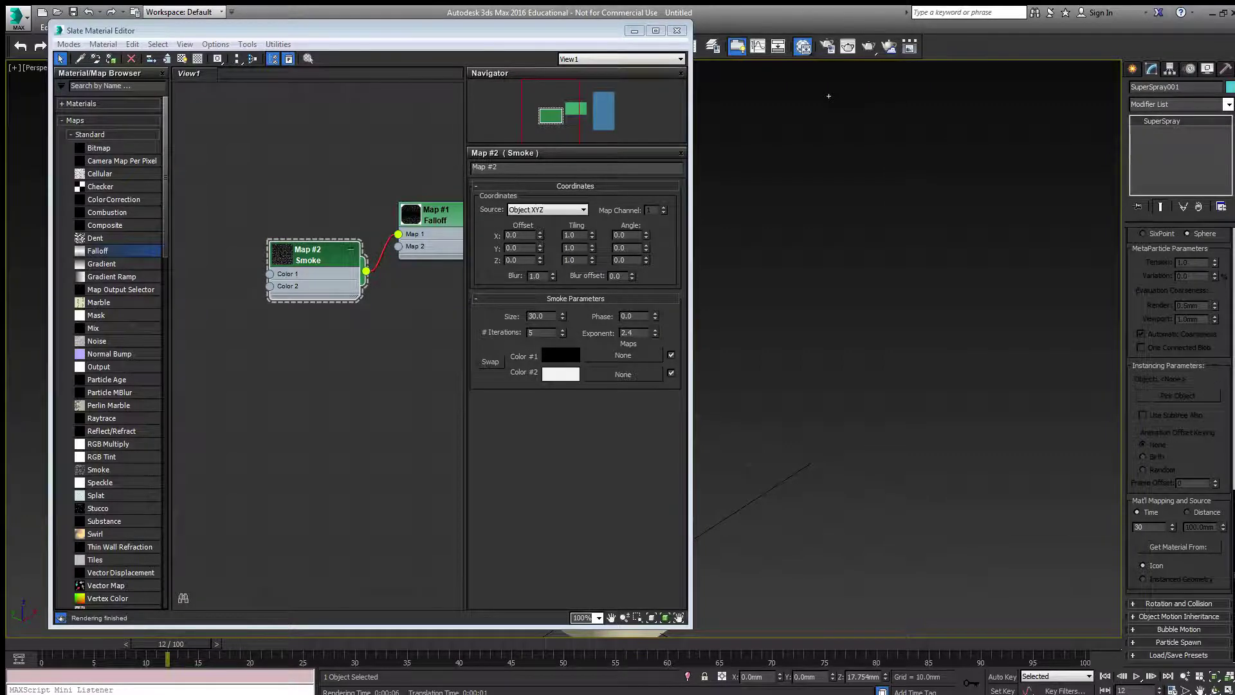
# Set the Super Spray particle size to 30 mm
pyautogui.scroll(5, 1180, 386)
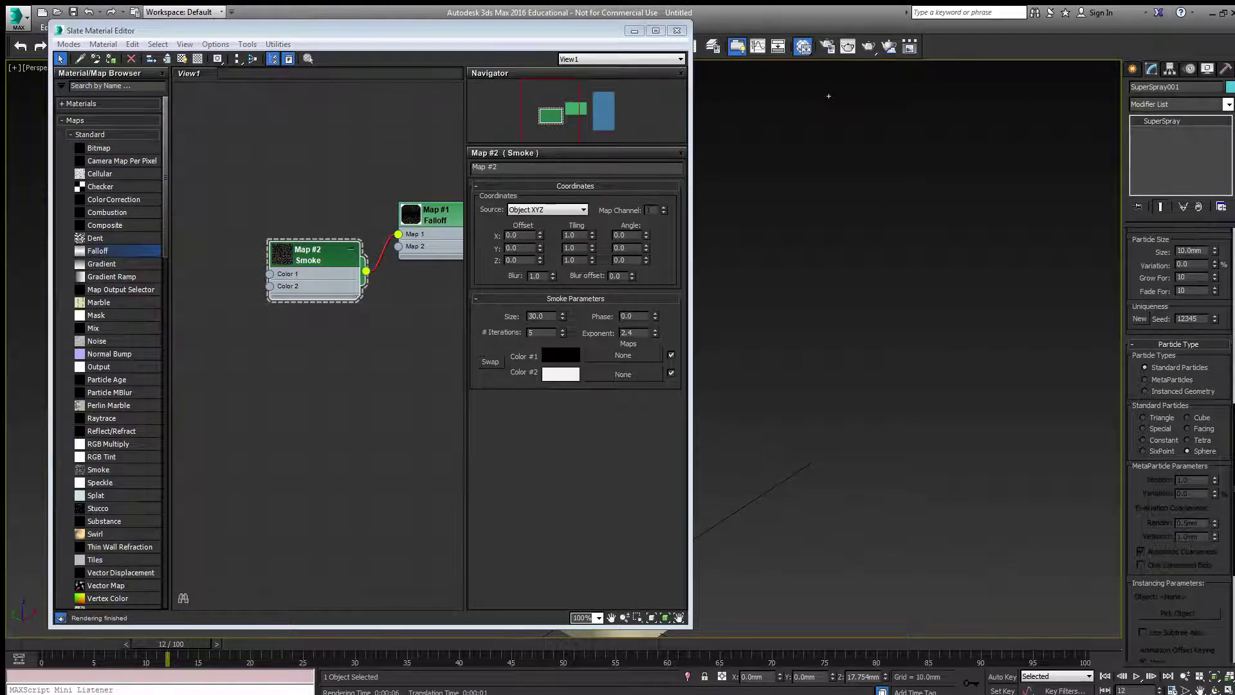
pyautogui.scroll(2, 1180, 386)
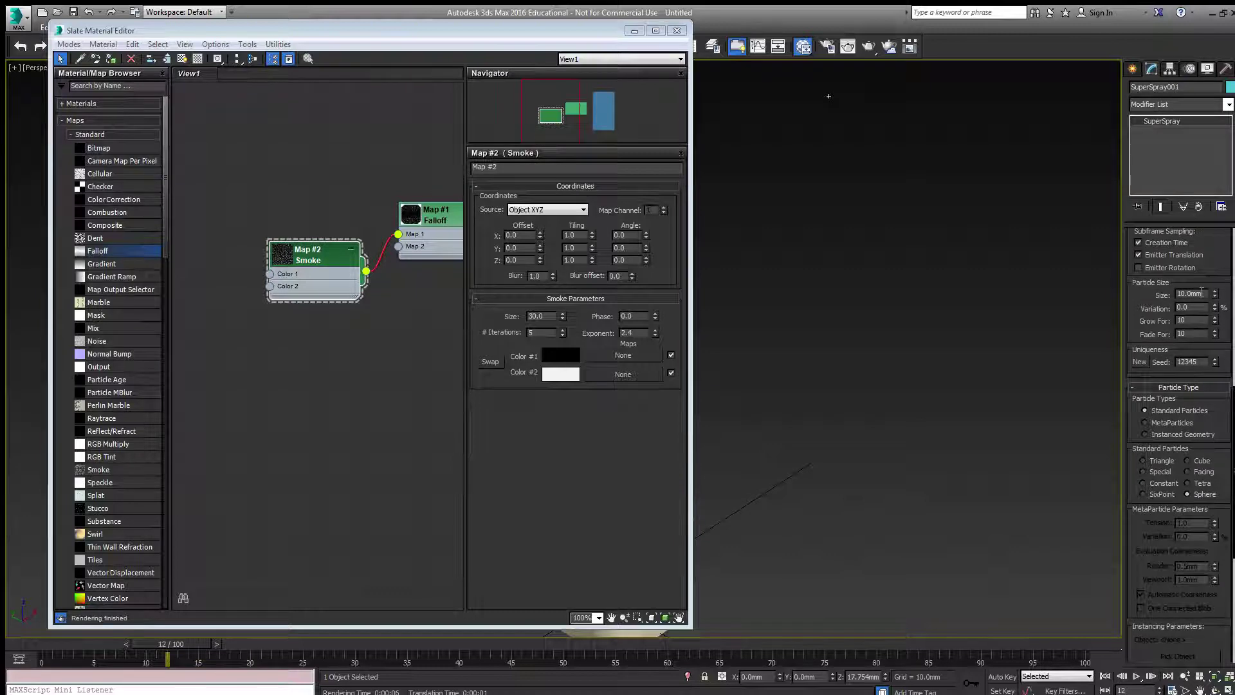
pyautogui.doubleClick(1191, 293)
pyautogui.write('30')
# Set the Smoke map size to 45 and render a preview frame
pyautogui.click(543, 316)
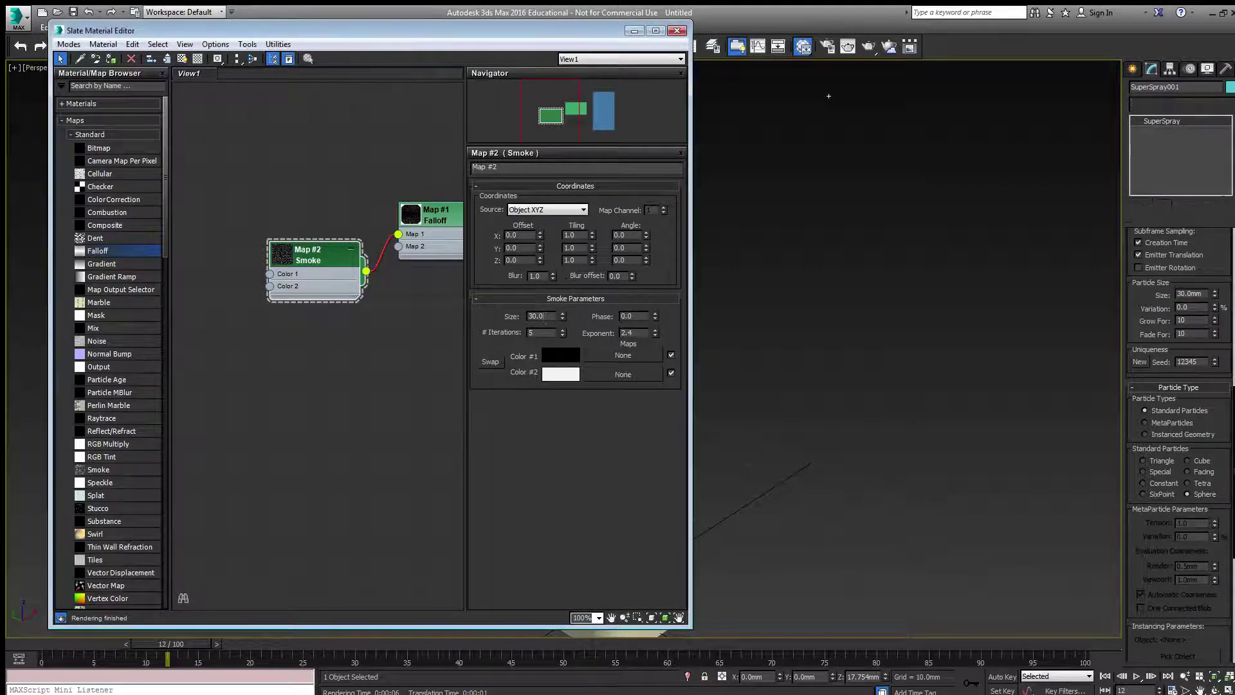
pyautogui.doubleClick(546, 316)
pyautogui.write('45')
pyautogui.press('Return')
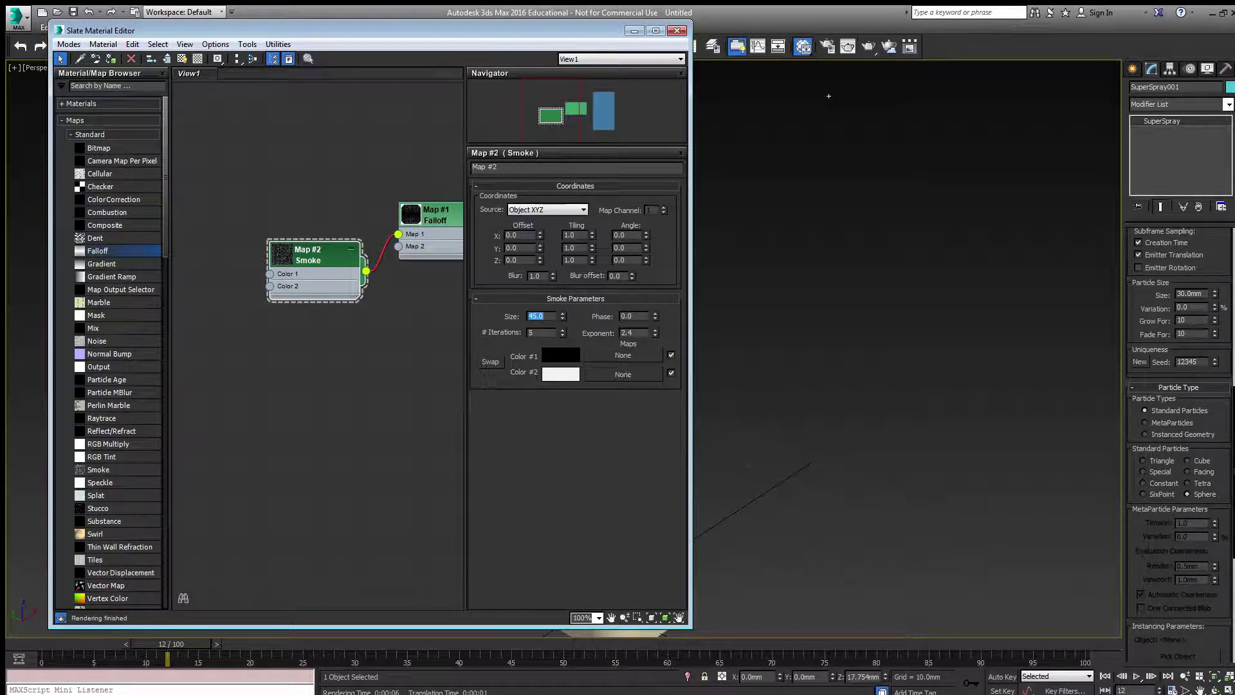
pyautogui.click(868, 47)
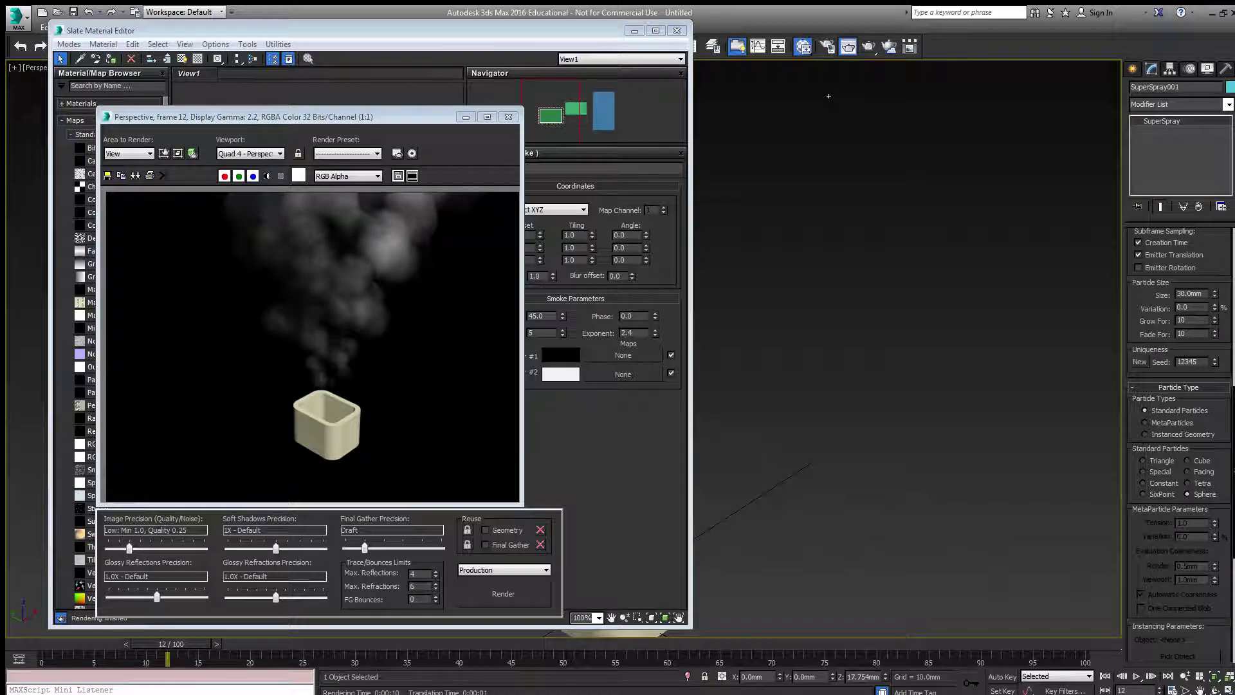
# Set the Super Spray particle speed to 5.0 mm
pyautogui.scroll(5, 1179, 444)
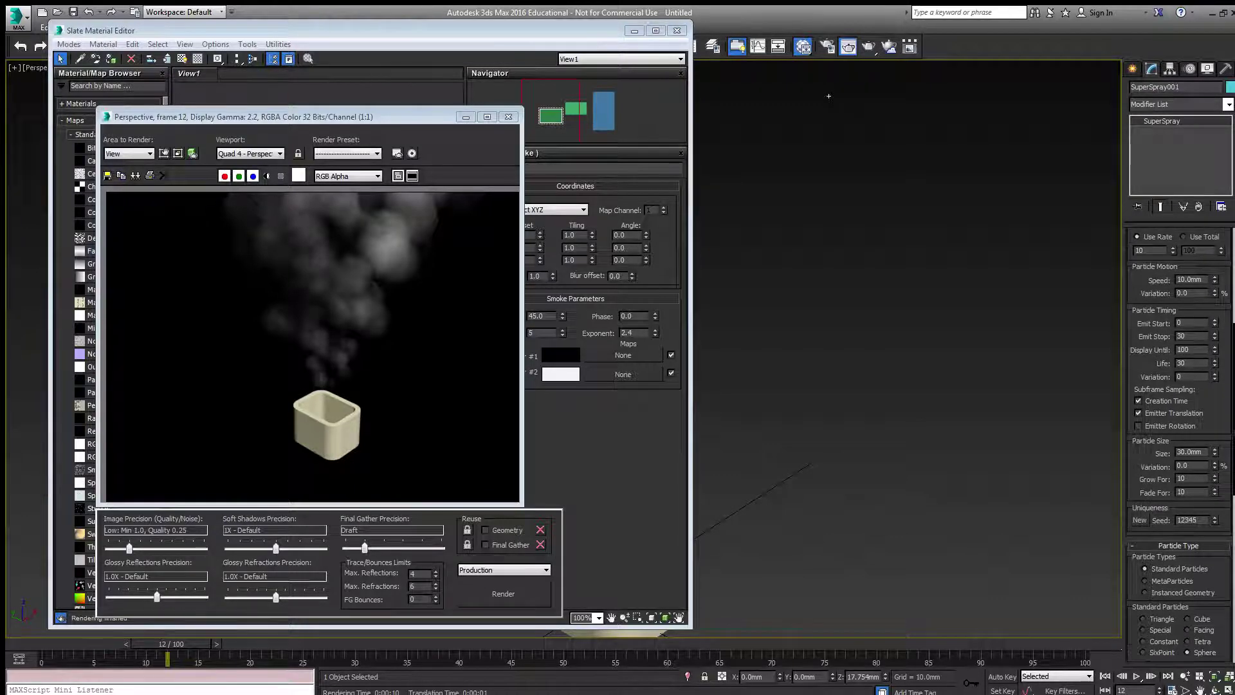
pyautogui.scroll(4, 1180, 444)
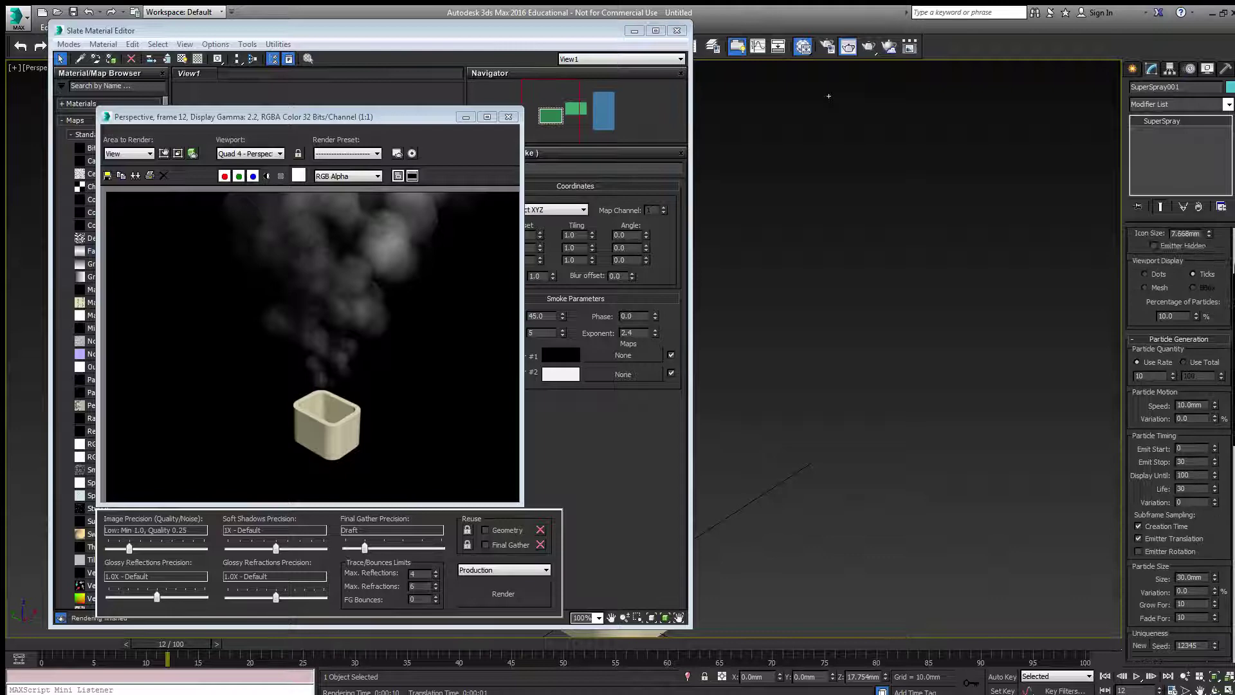
pyautogui.scroll(4, 1179, 444)
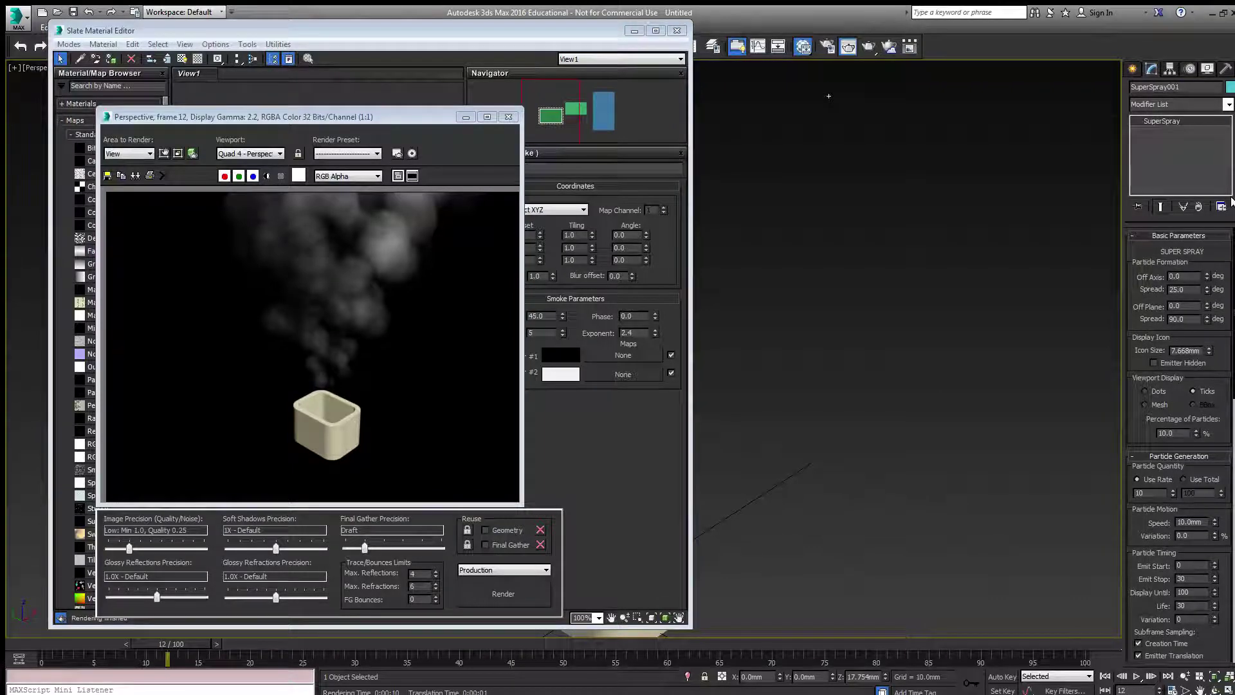
pyautogui.scroll(-4, 1201, 368)
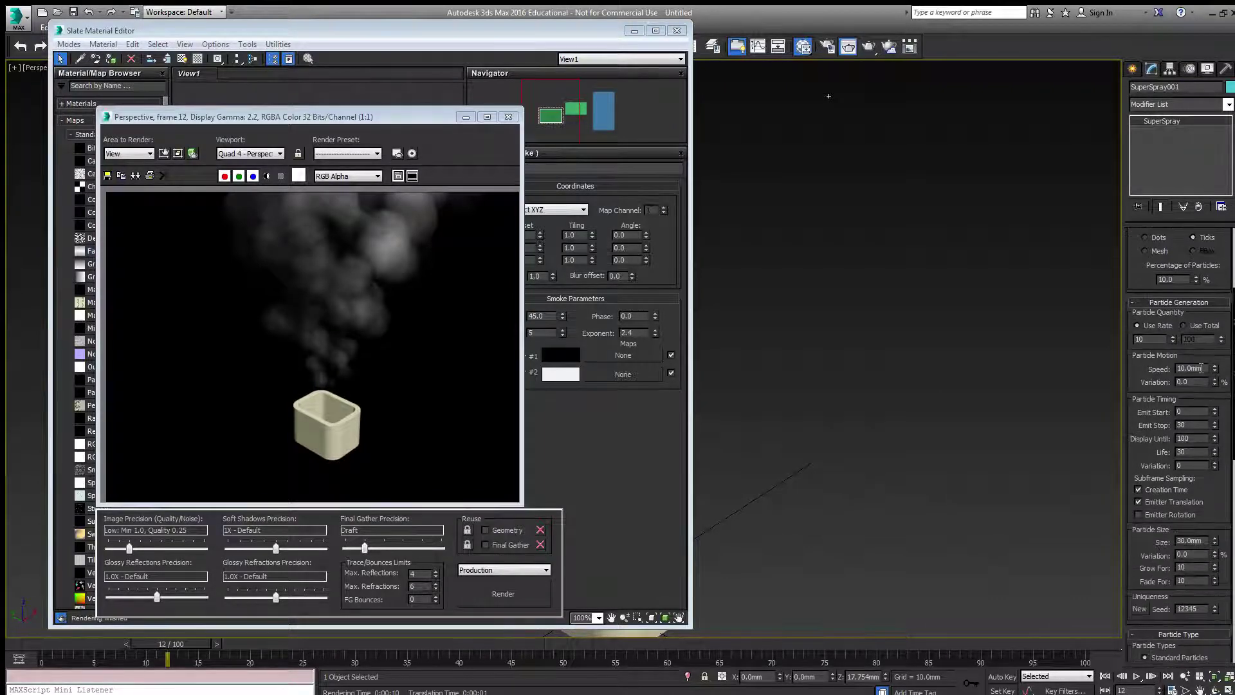
pyautogui.moveTo(1200, 368); pyautogui.dragTo(1177, 368)
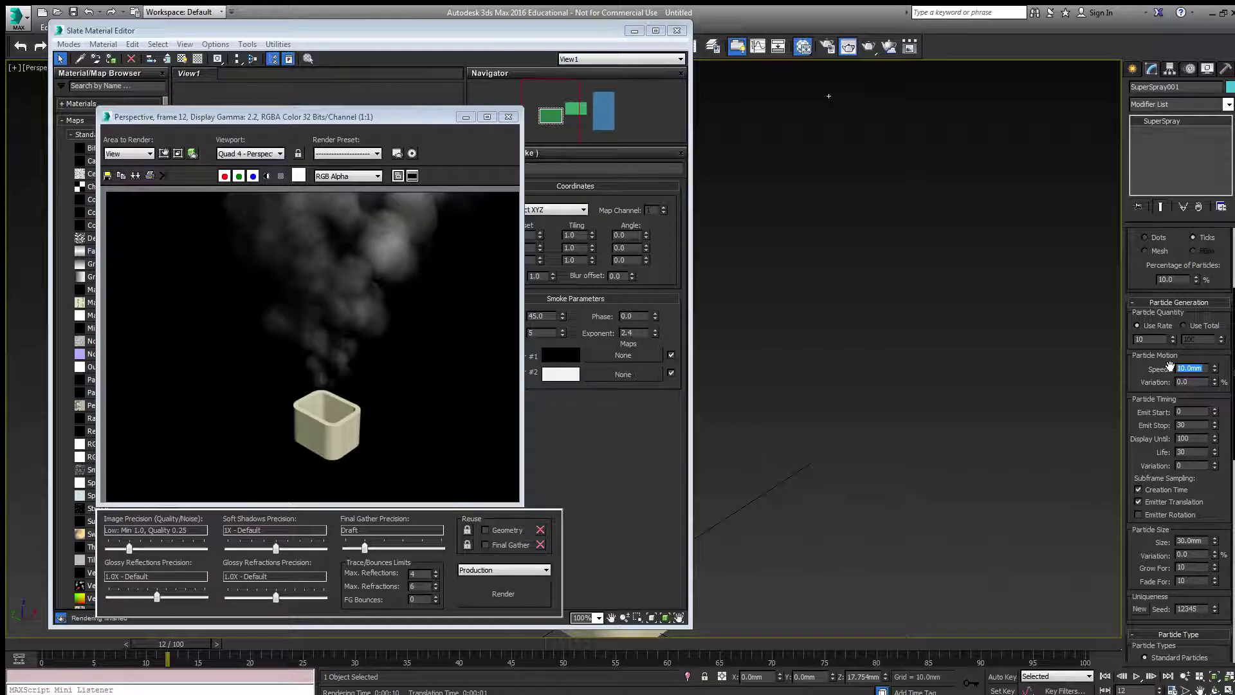
pyautogui.write('5')
pyautogui.press('Return')
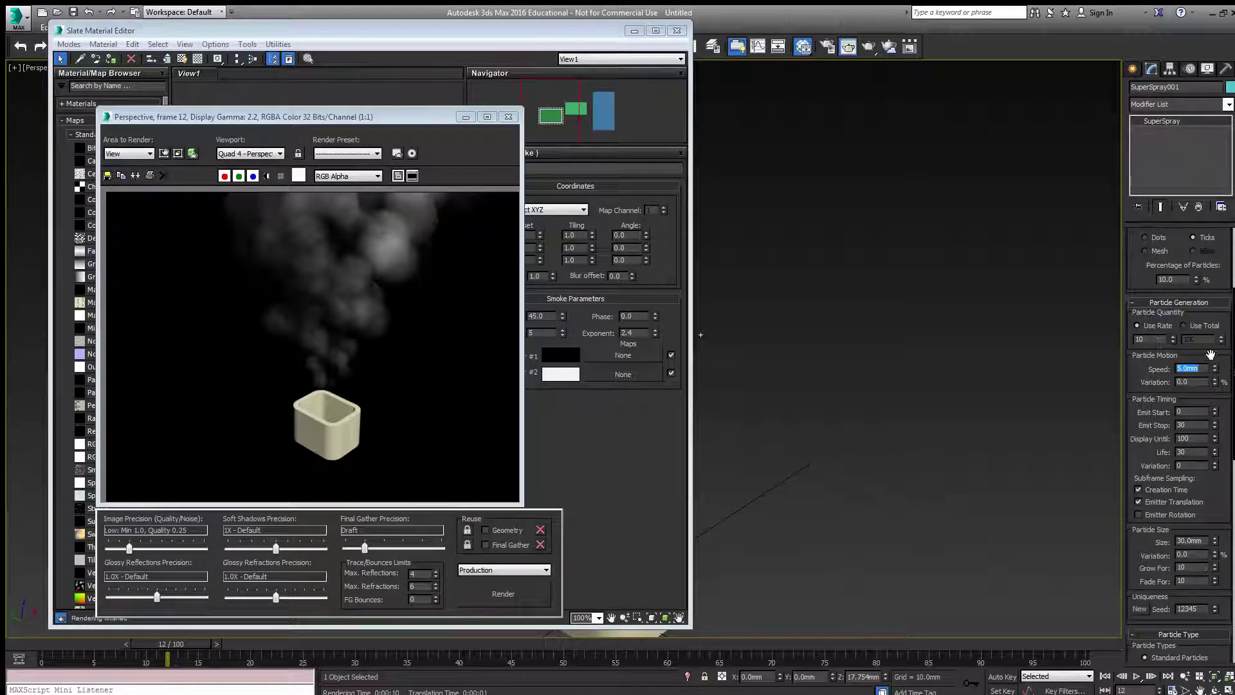
# Set the particle emission Use Rate to 30
pyautogui.click(1148, 339)
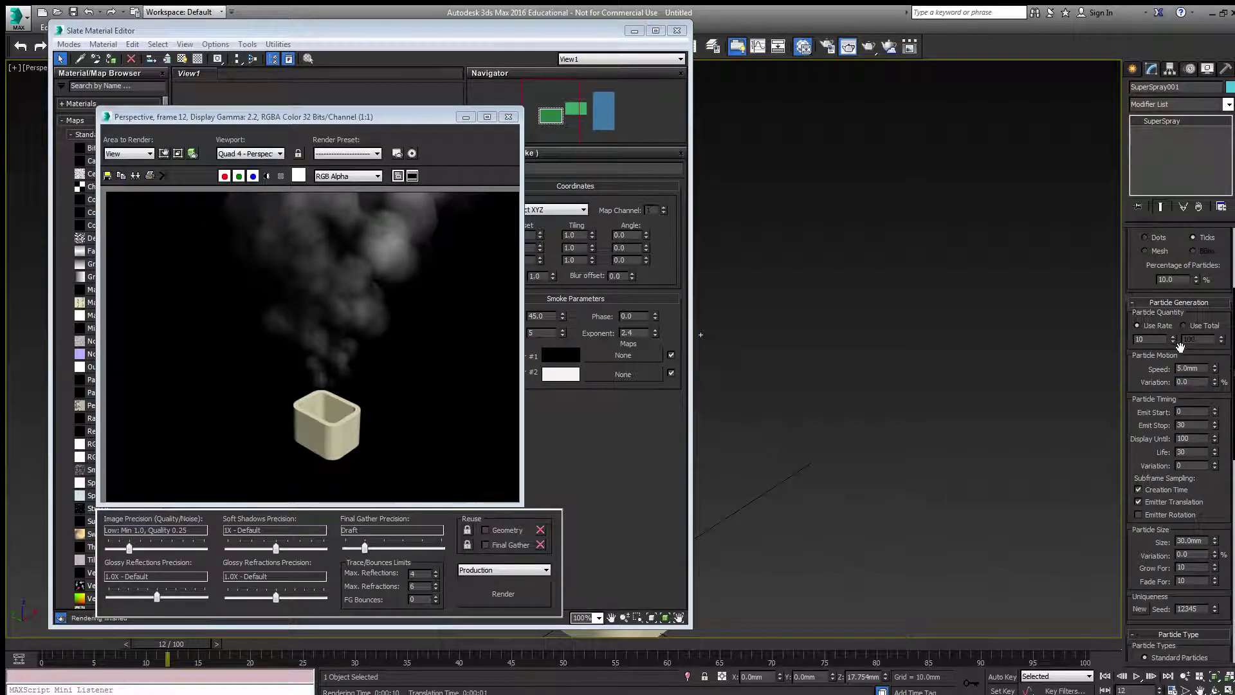
pyautogui.press('BackSpace')
pyautogui.press('BackSpace')
pyautogui.write('30')
pyautogui.press('Return')
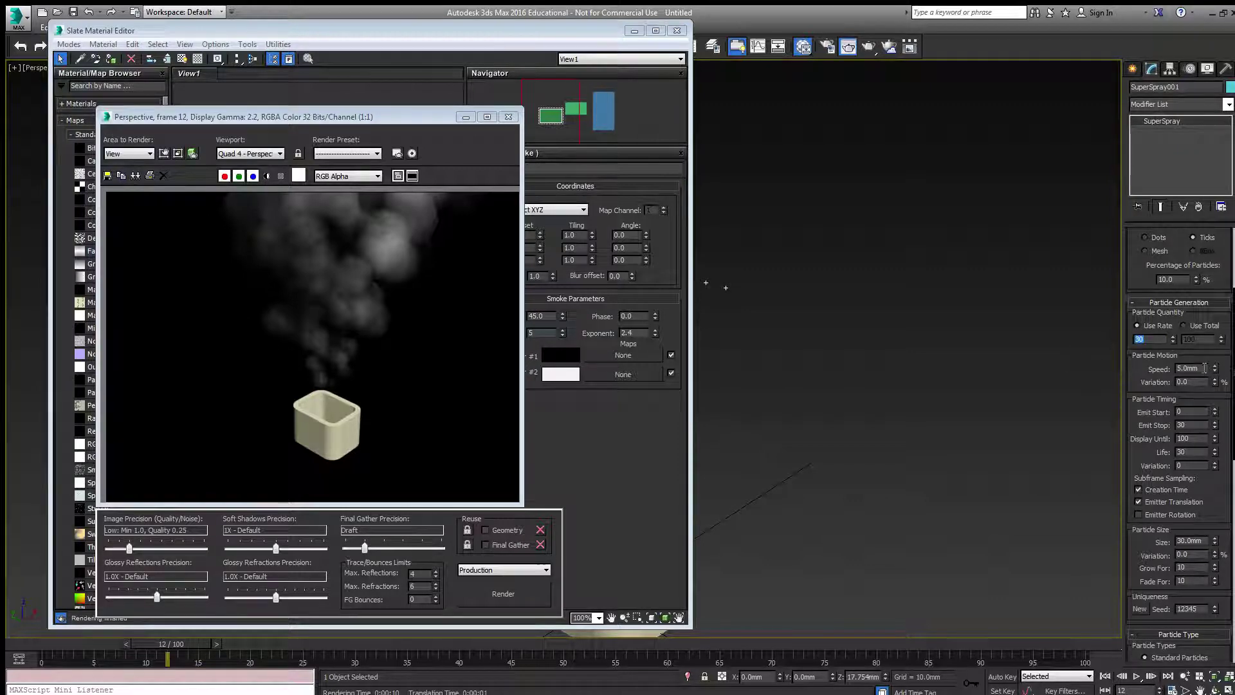
pyautogui.scroll(3, 1177, 337)
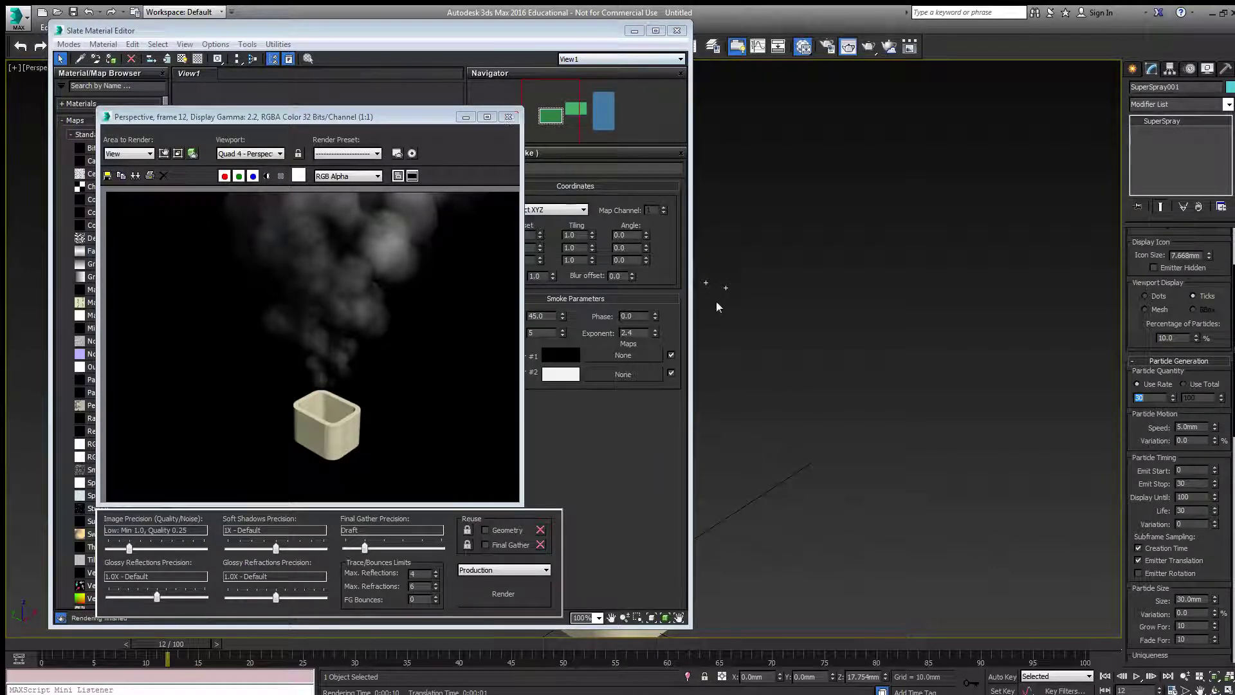
# Close the material editor and frame window, move to frame 17, and reopen the render window
pyautogui.click(677, 30)
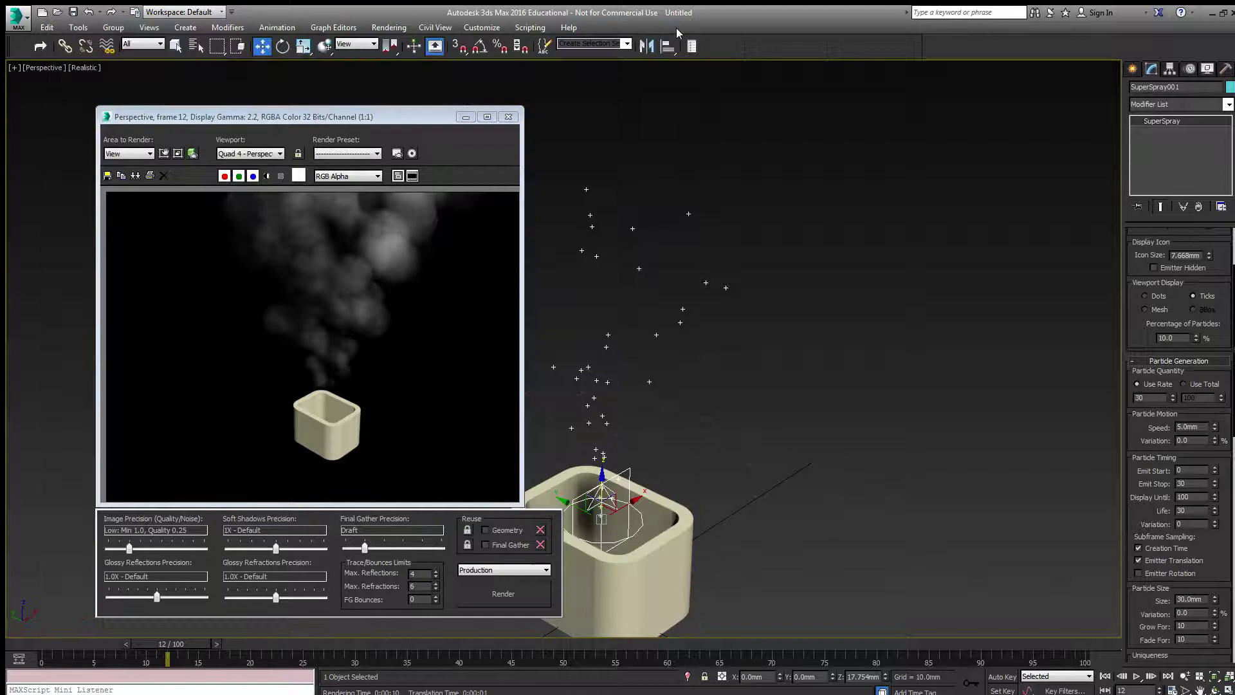
pyautogui.click(508, 117)
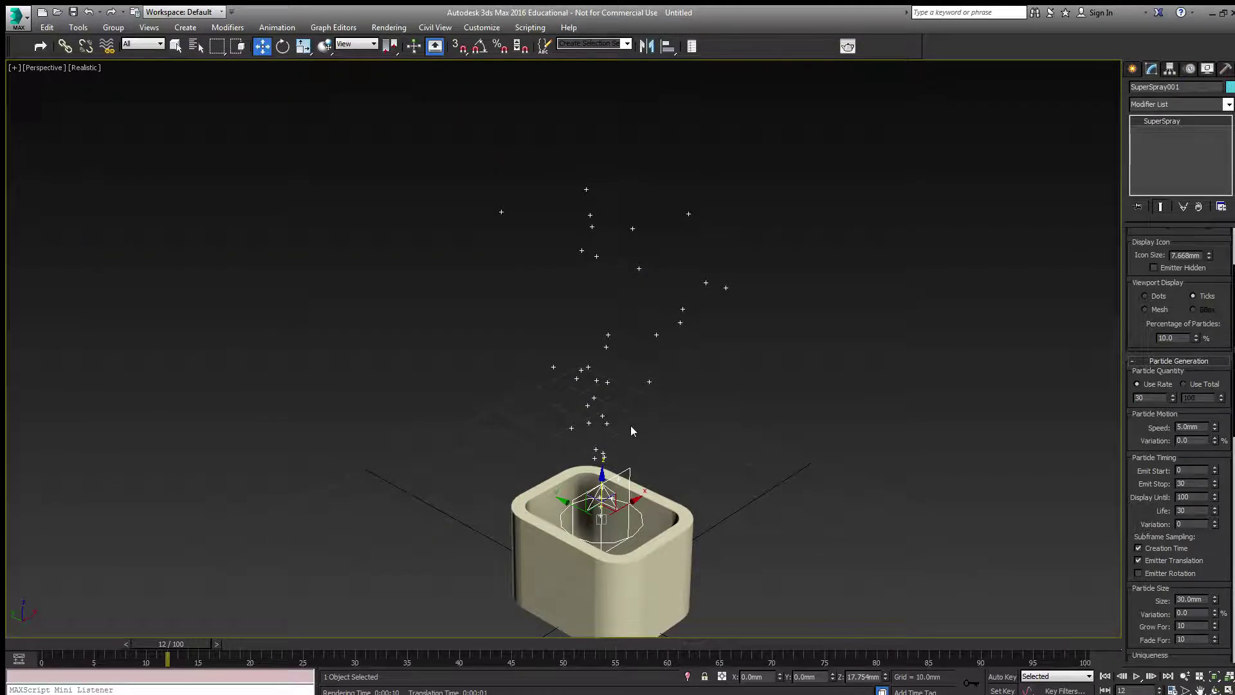
pyautogui.moveTo(192, 646); pyautogui.dragTo(240, 646)
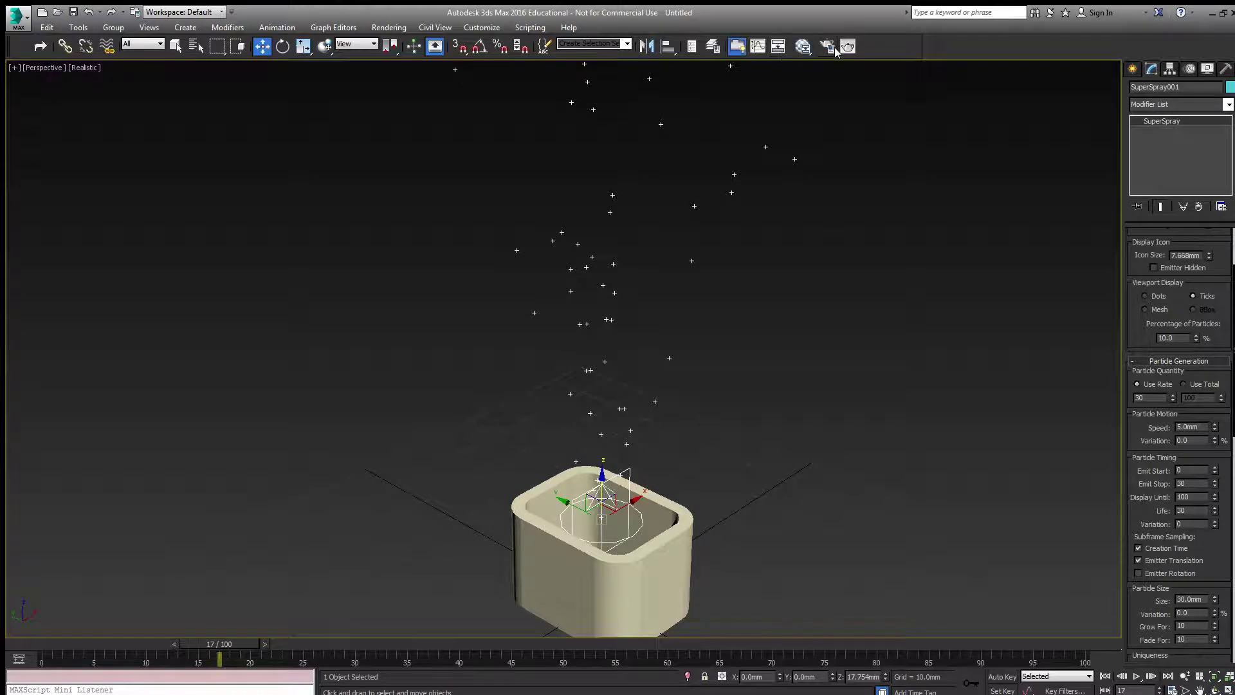
pyautogui.click(870, 47)
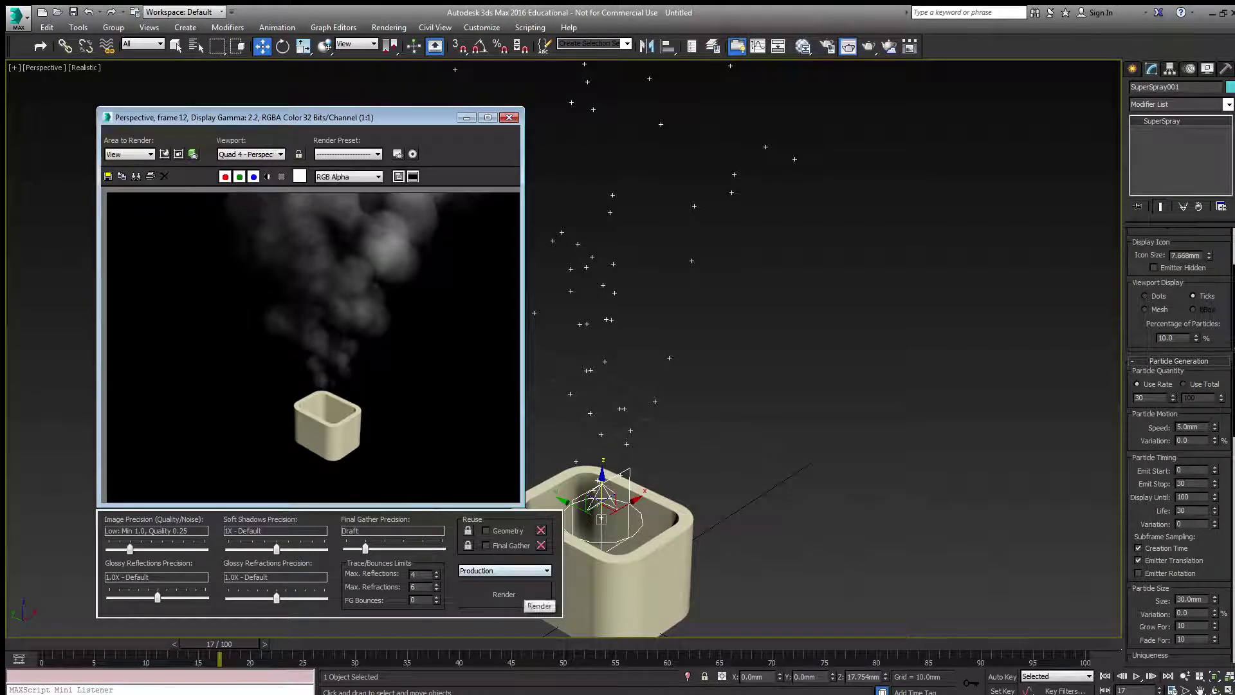
# Move the render window aside and render frame 17 of the smoke
pyautogui.moveTo(309, 117); pyautogui.dragTo(471, 99)
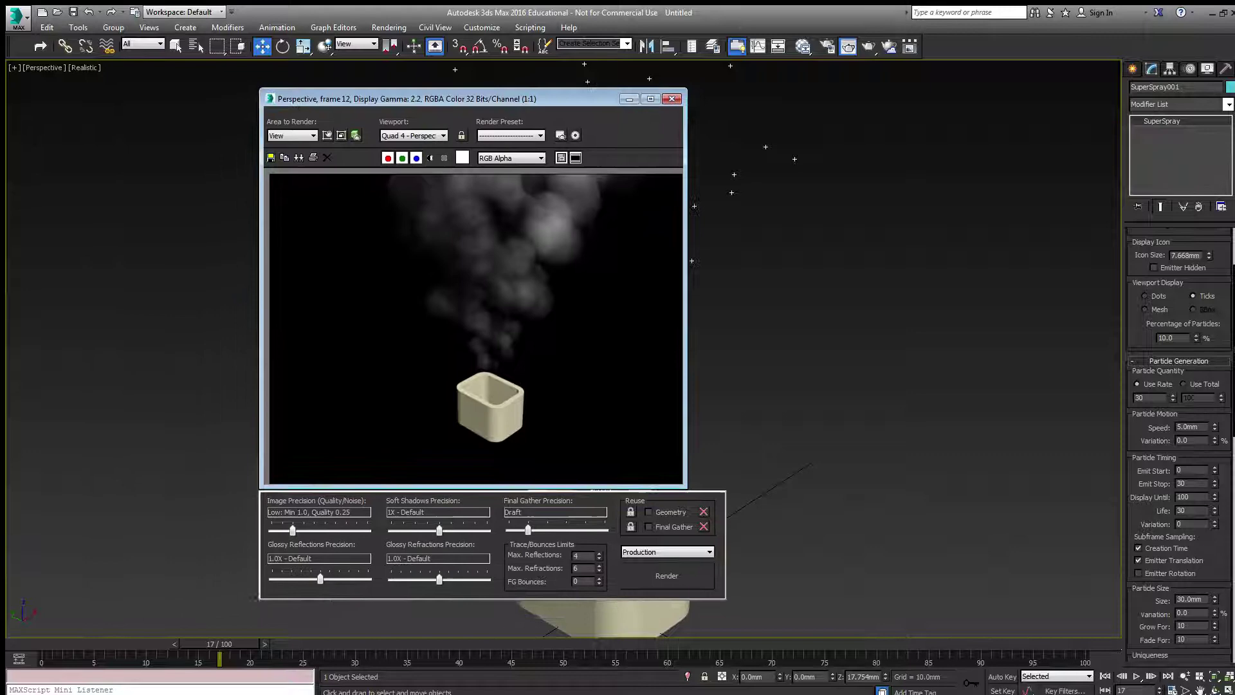
pyautogui.click(667, 576)
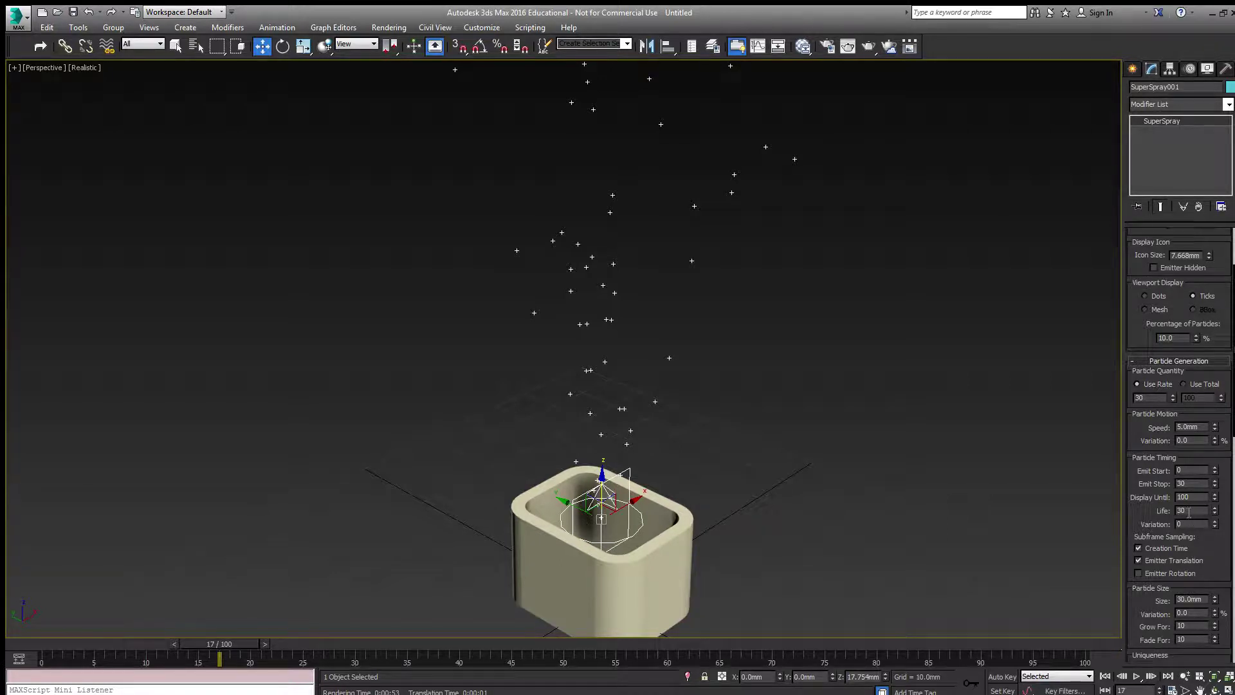
pyautogui.scroll(-5, 1232, 518)
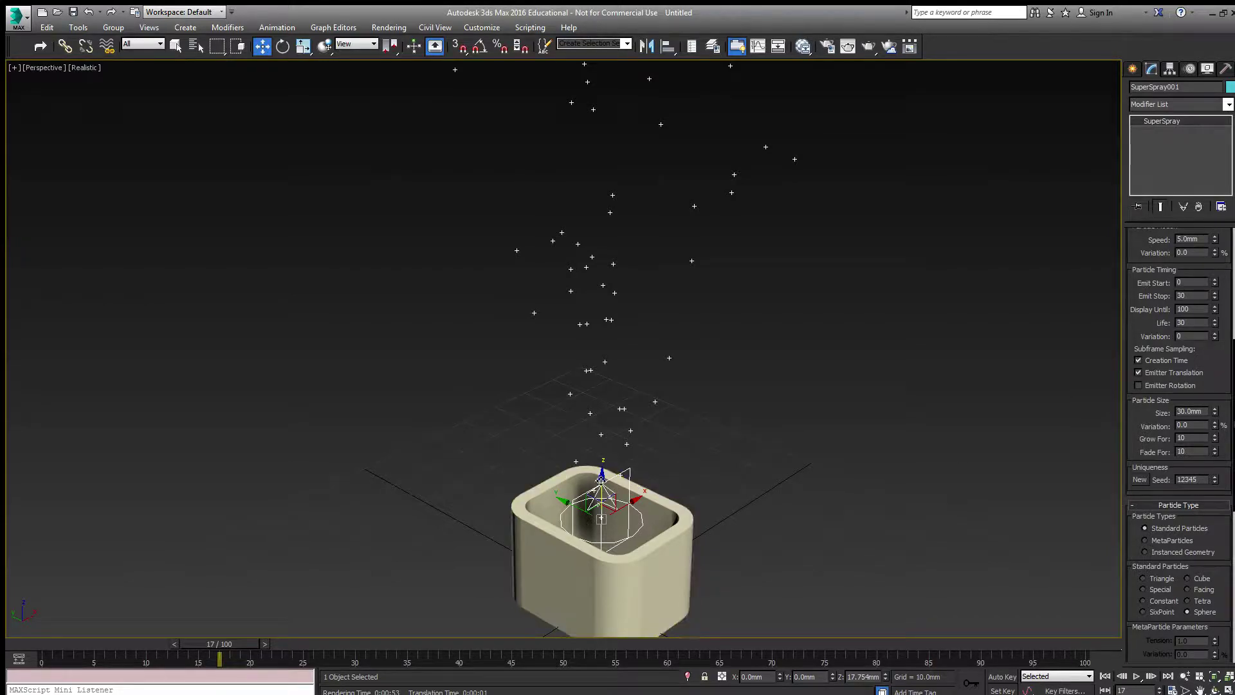
# Drag the Super Spray emitter down to Z 4.599 mm inside the chimney box
pyautogui.moveTo(600, 481); pyautogui.dragTo(683, 322)
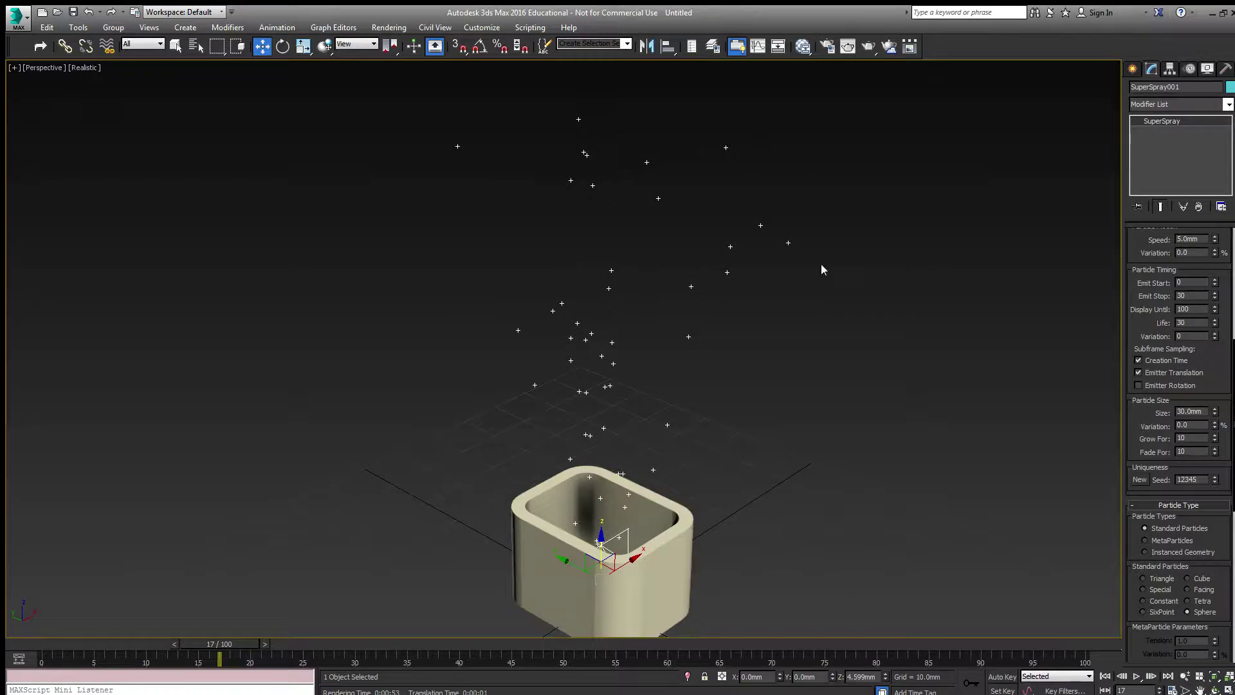
# Render frame 17 with the emitter lowered to Z 4.599 mm
pyautogui.click(868, 47)
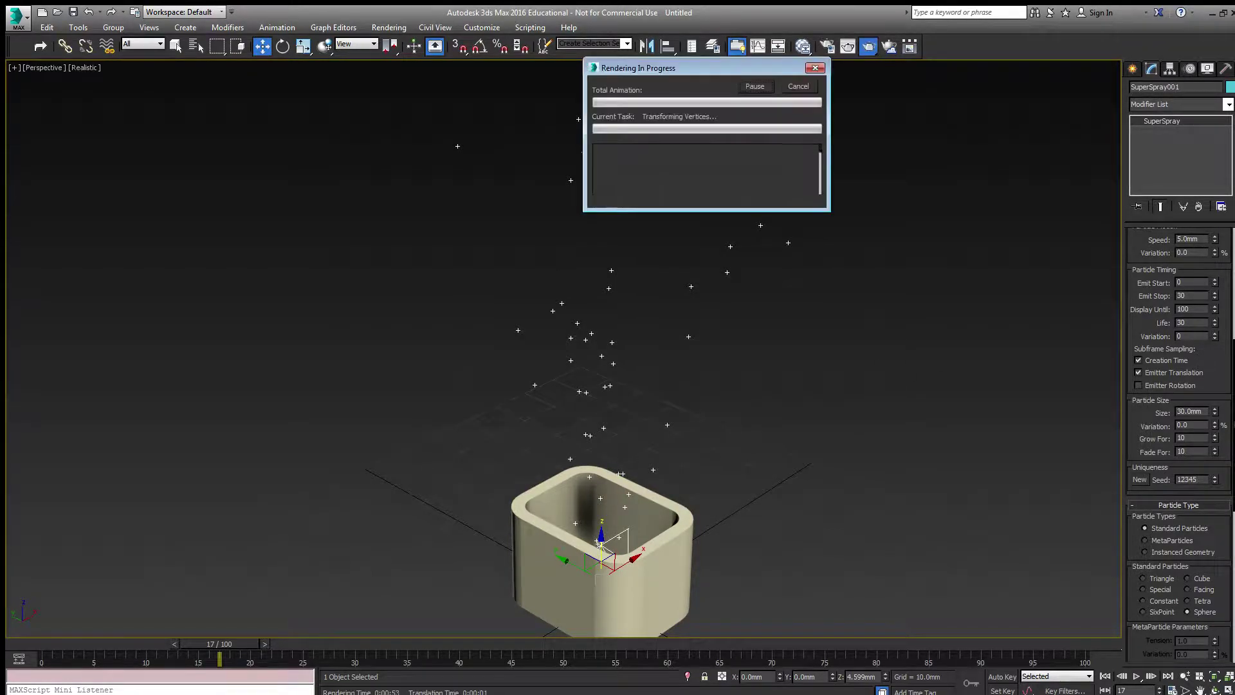